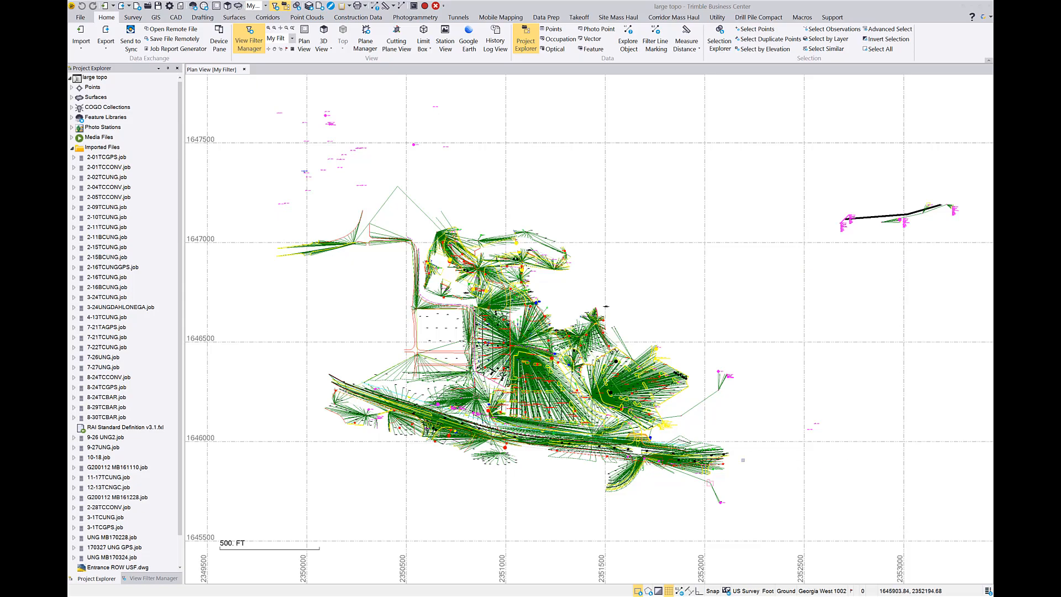
Hide the Total Station raw data in the current view filter so its observation lines no longer cover the linework.
scroll(466, 339, up, 5)
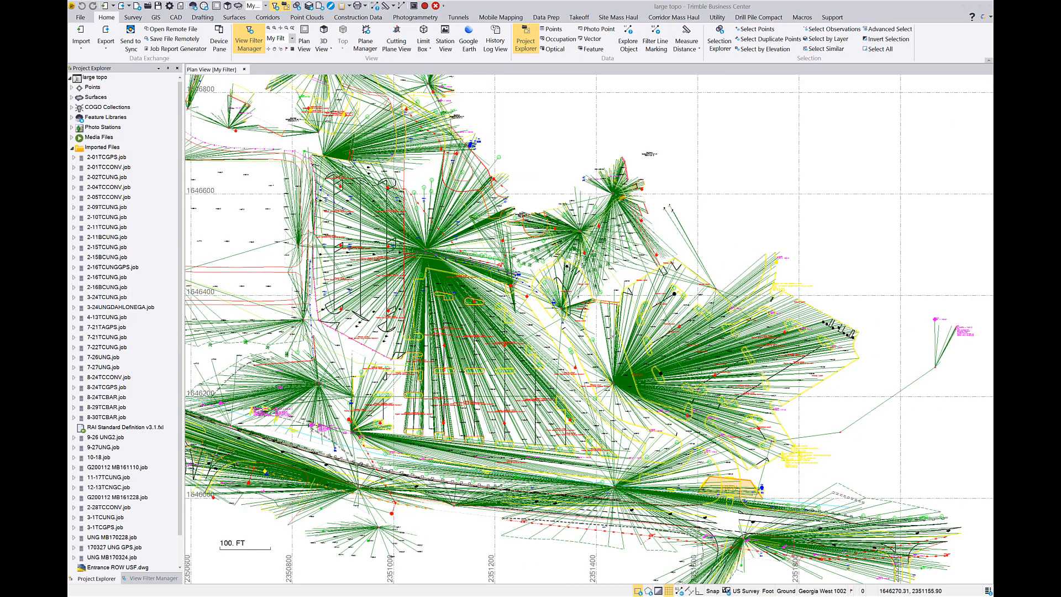
scroll(469, 357, down, 4)
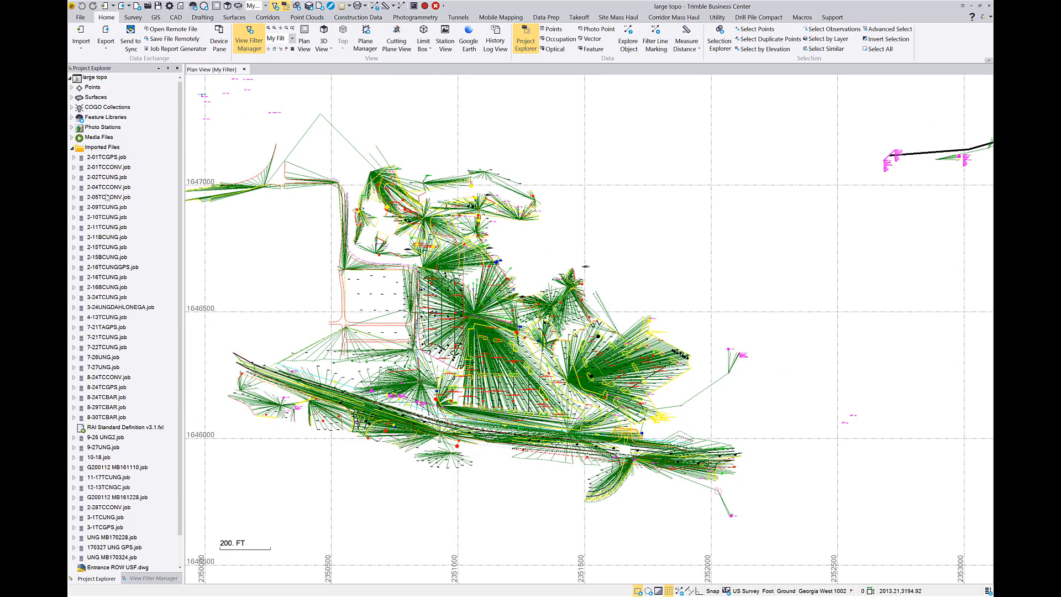
click(138, 580)
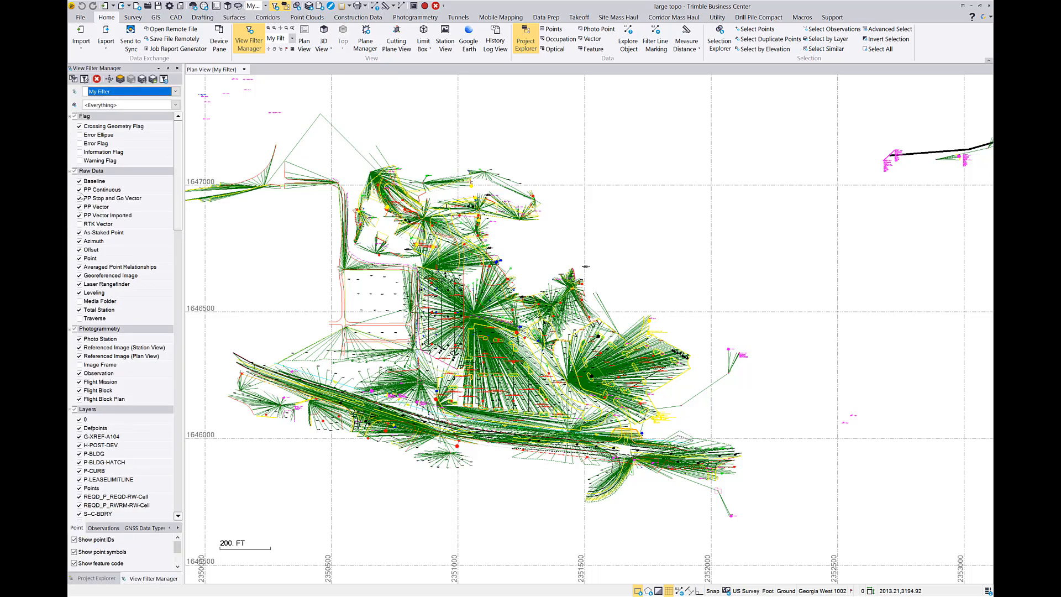
click(79, 310)
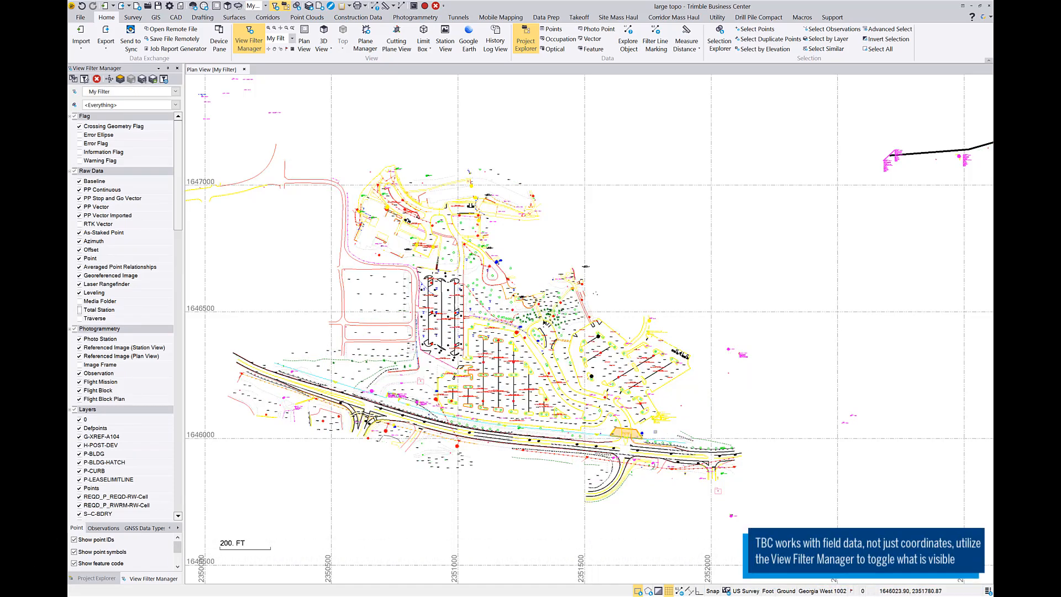
Run Detect Crossing Geometry on all objects, leaving the vertical tolerance blank and objects with undefined or 0 elevations included.
scroll(605, 416, up, 2)
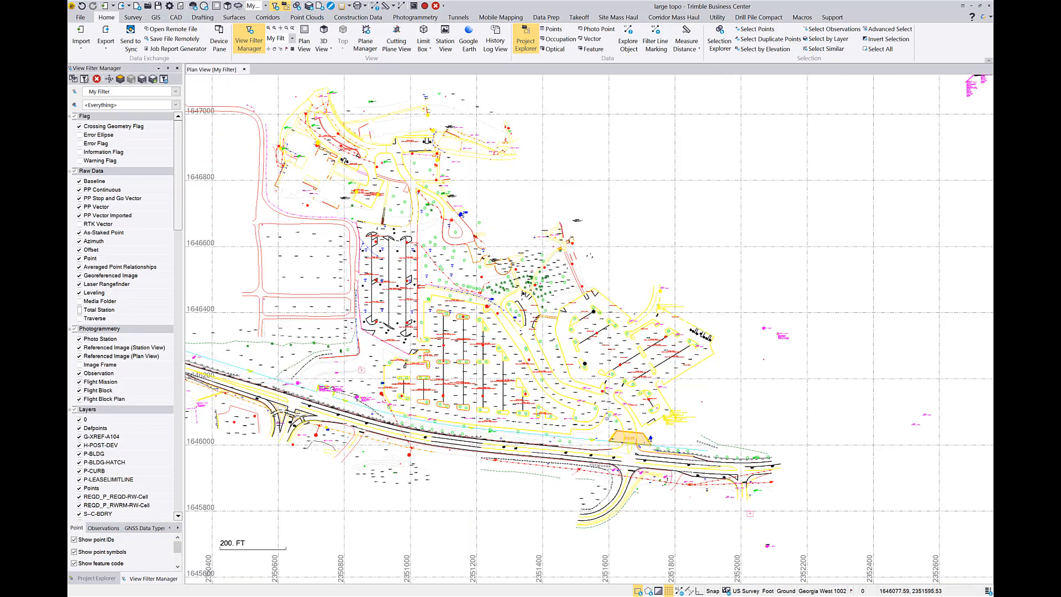
scroll(603, 415, up, 2)
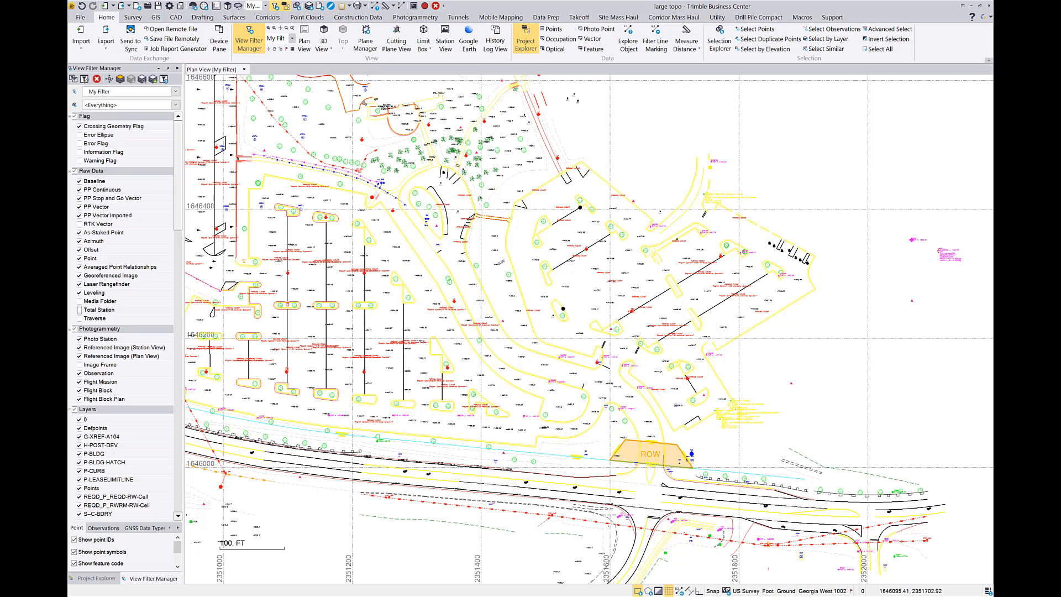
scroll(505, 308, down, 2)
scroll(669, 405, down, 2)
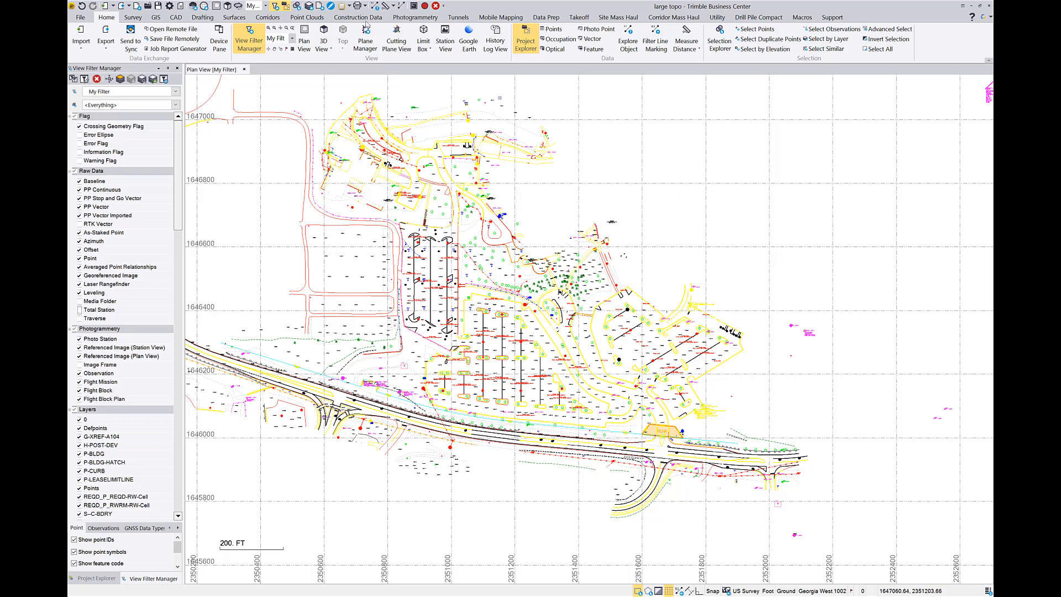
click(174, 18)
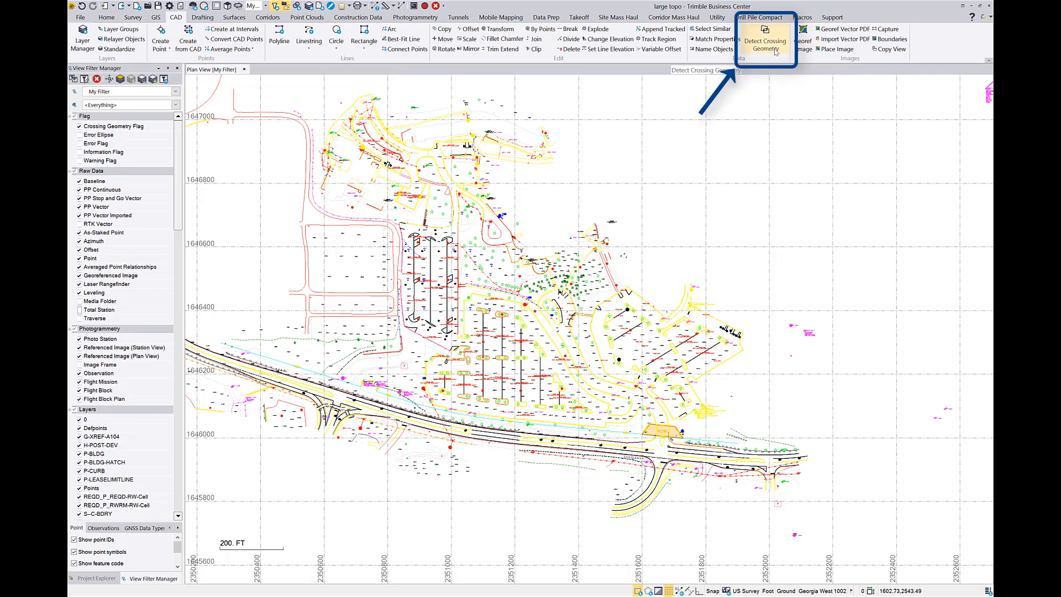
click(775, 52)
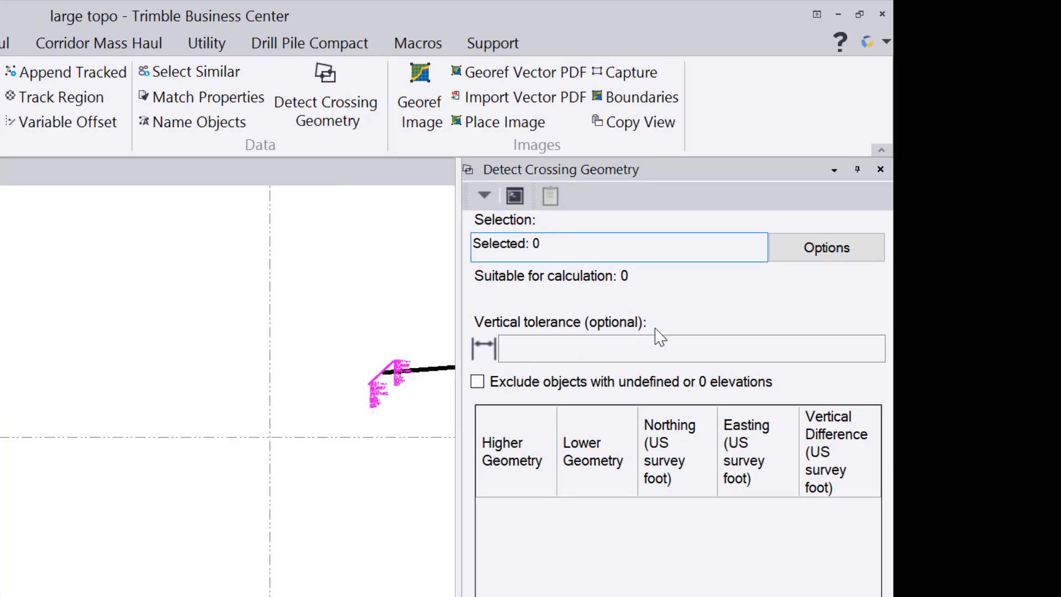
click(785, 255)
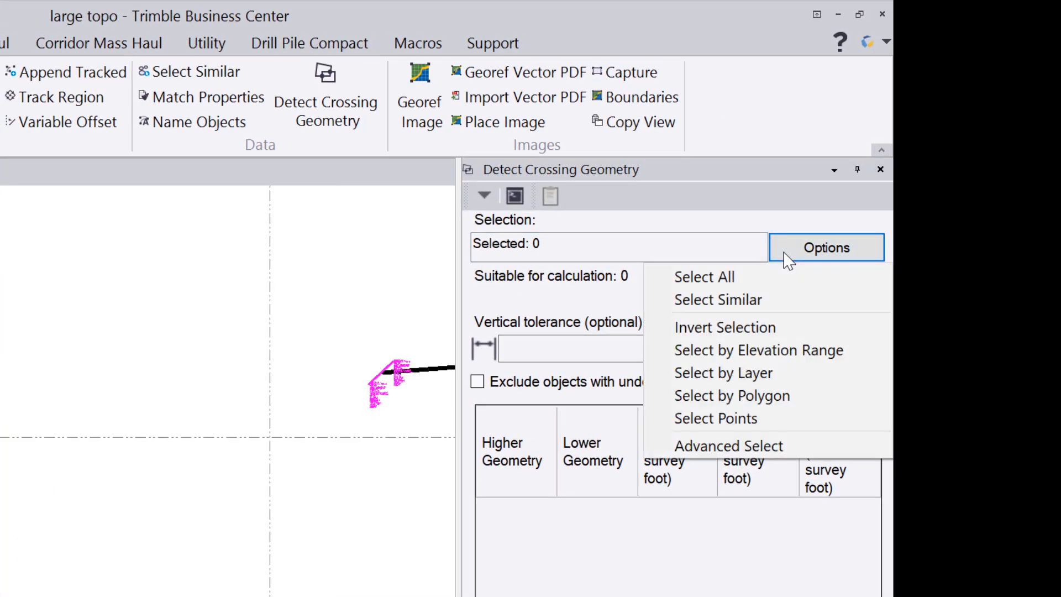
click(743, 282)
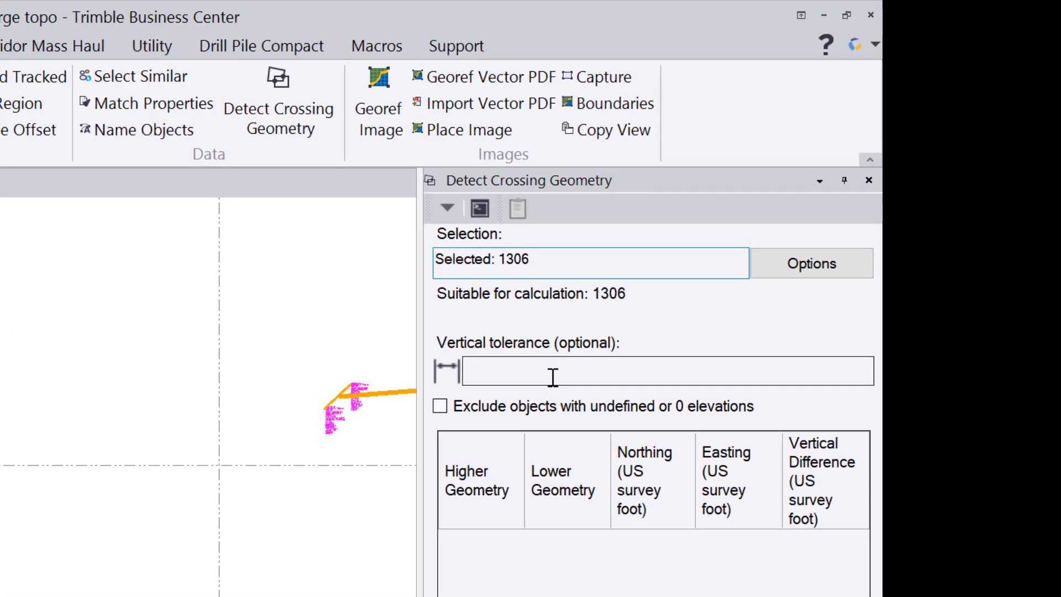
click(554, 379)
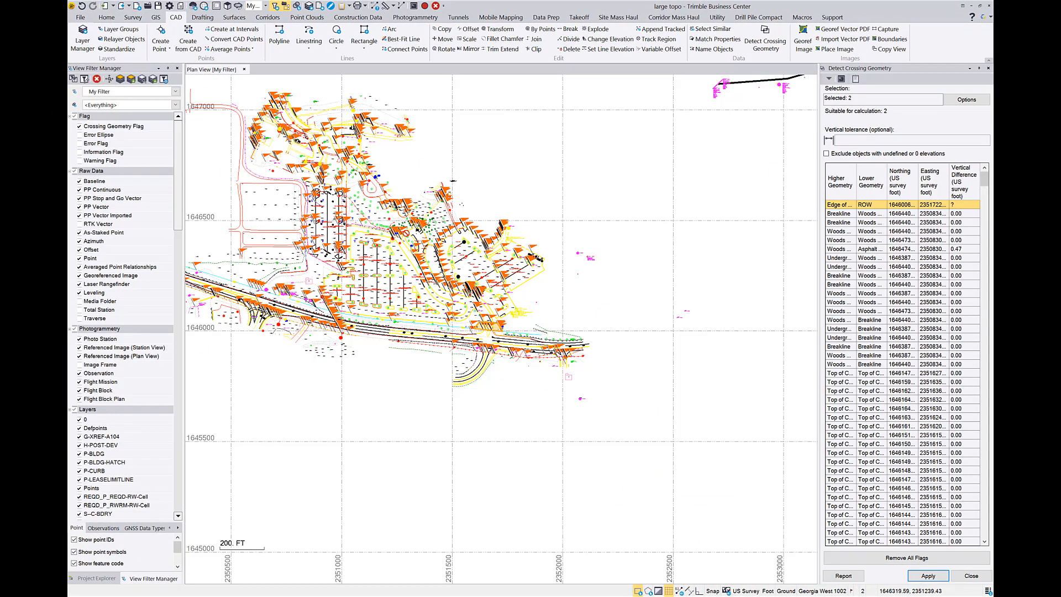
Widen the crossing geometry results table and sort it by vertical difference from largest to smallest.
scroll(381, 221, up, 6)
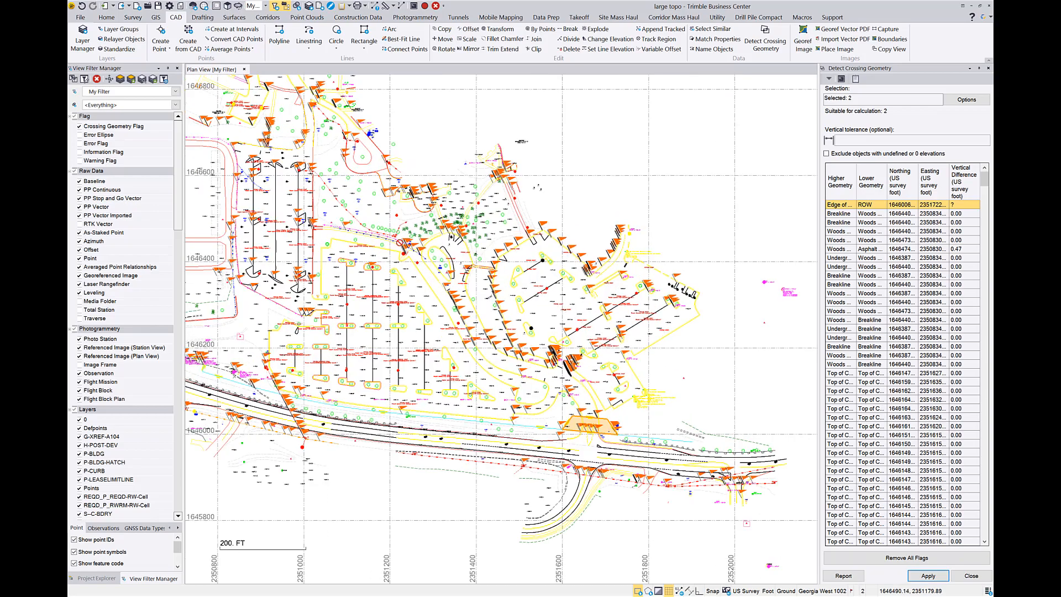
scroll(599, 444, up, 8)
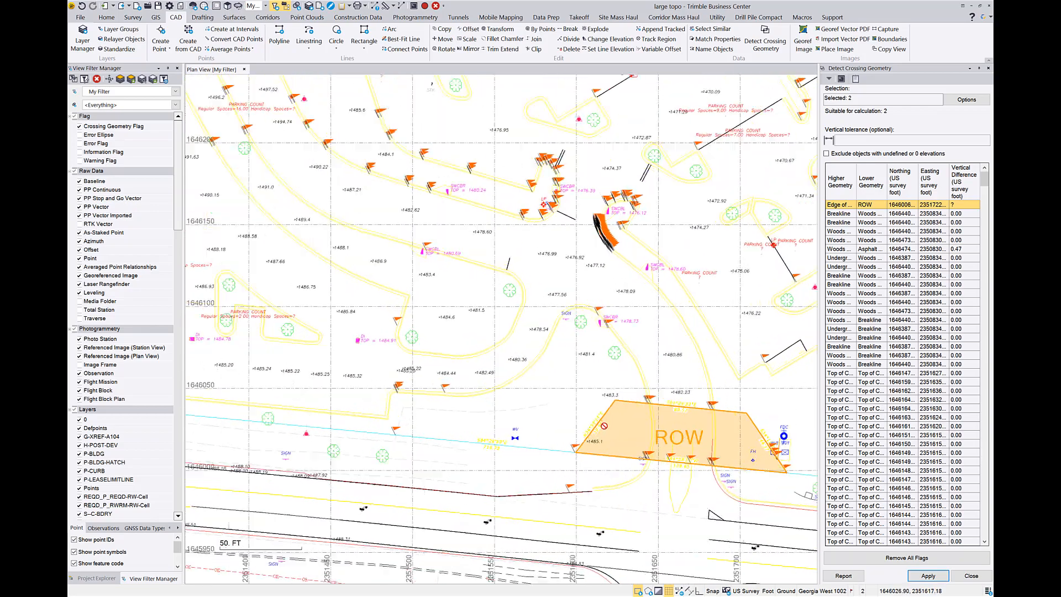
scroll(626, 140, up, 2)
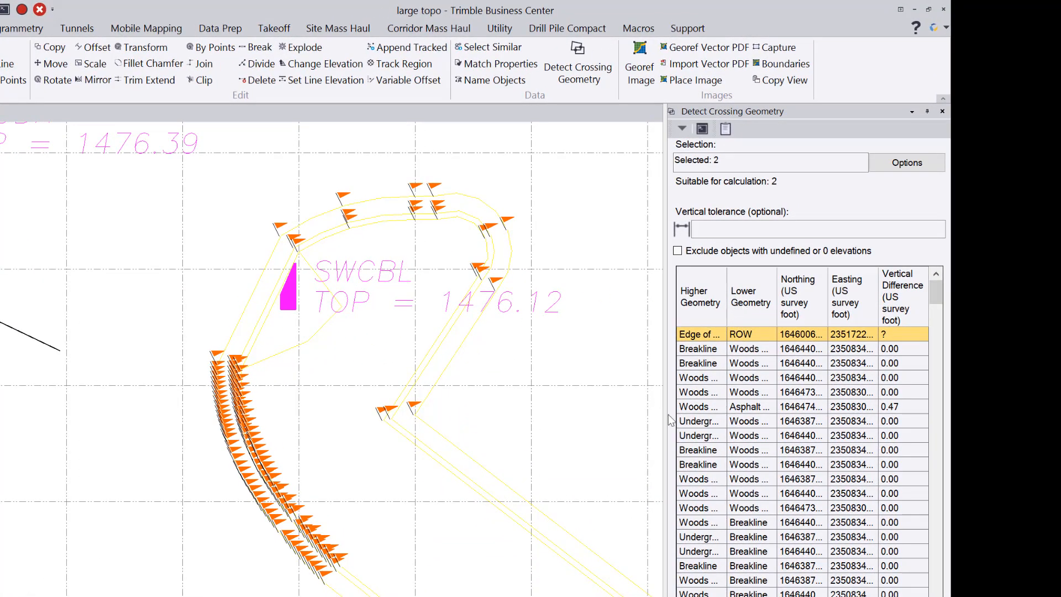
mouse_move(939, 297)
mouse_down()
mouse_move(946, 552)
mouse_move(945, 293)
mouse_up()
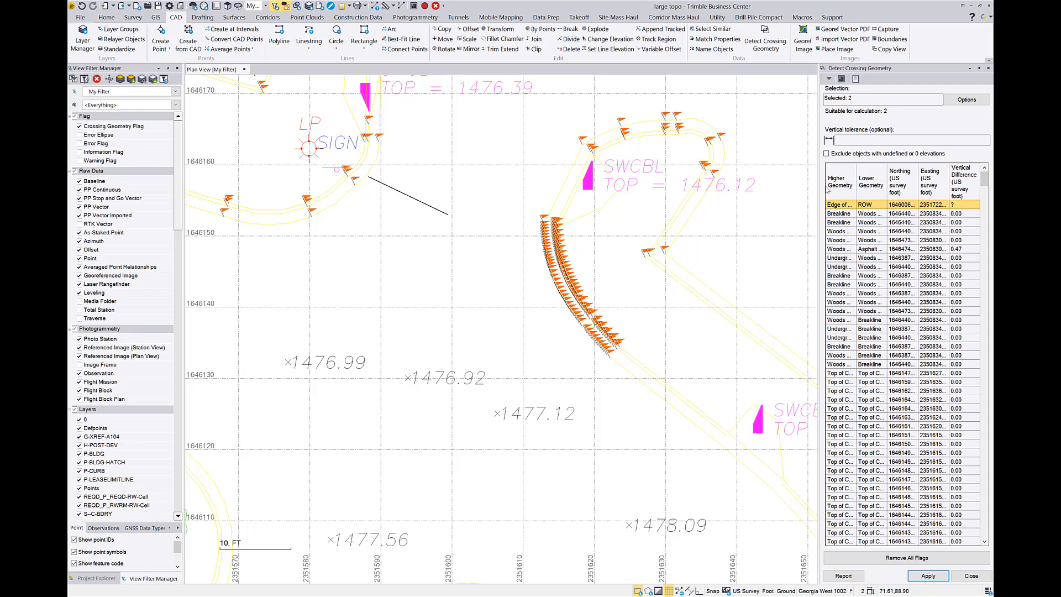
drag(821, 189, 777, 189)
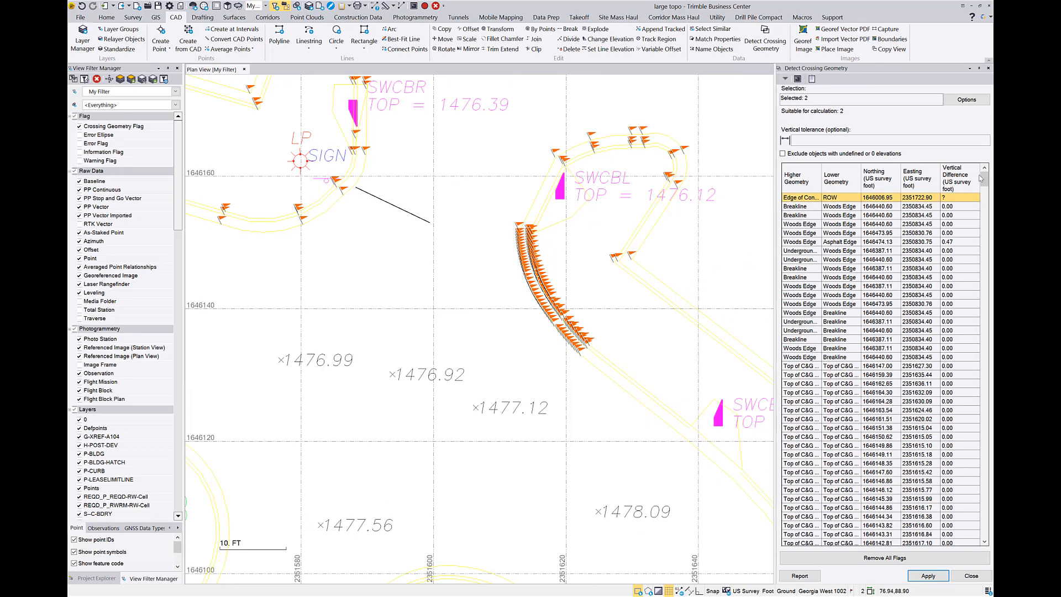
click(958, 176)
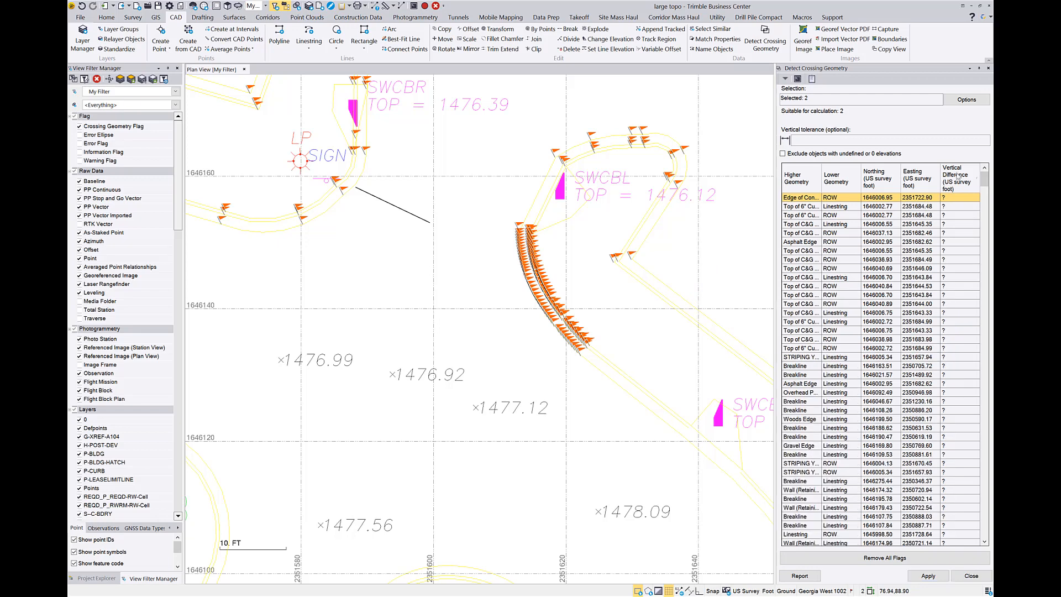
click(958, 176)
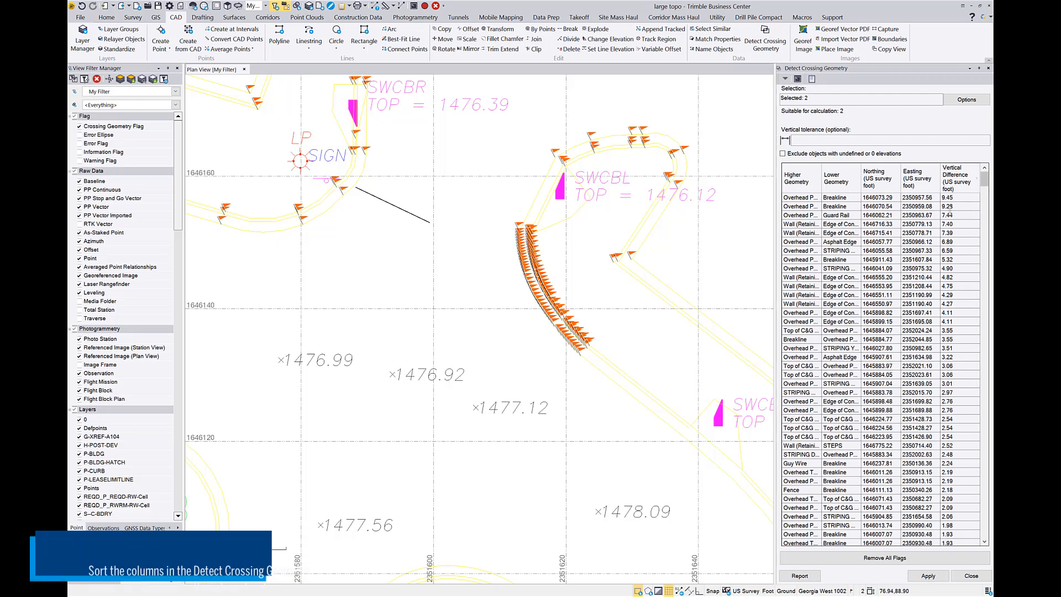
Review the listed crossings with the largest vertical differences one by one, including the guard rail, striping and retaining wall entries.
click(807, 197)
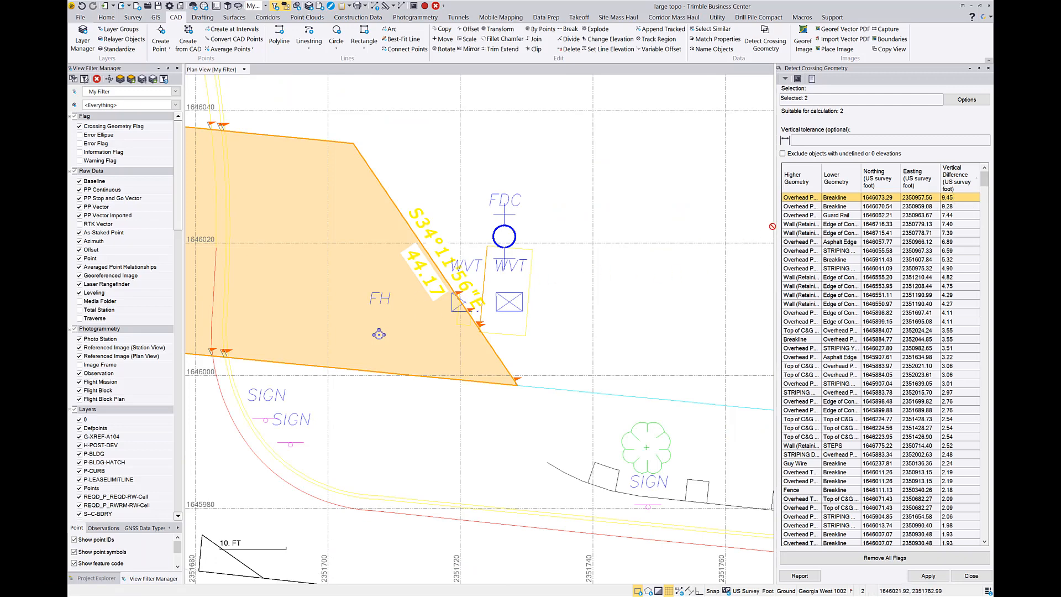
click(799, 207)
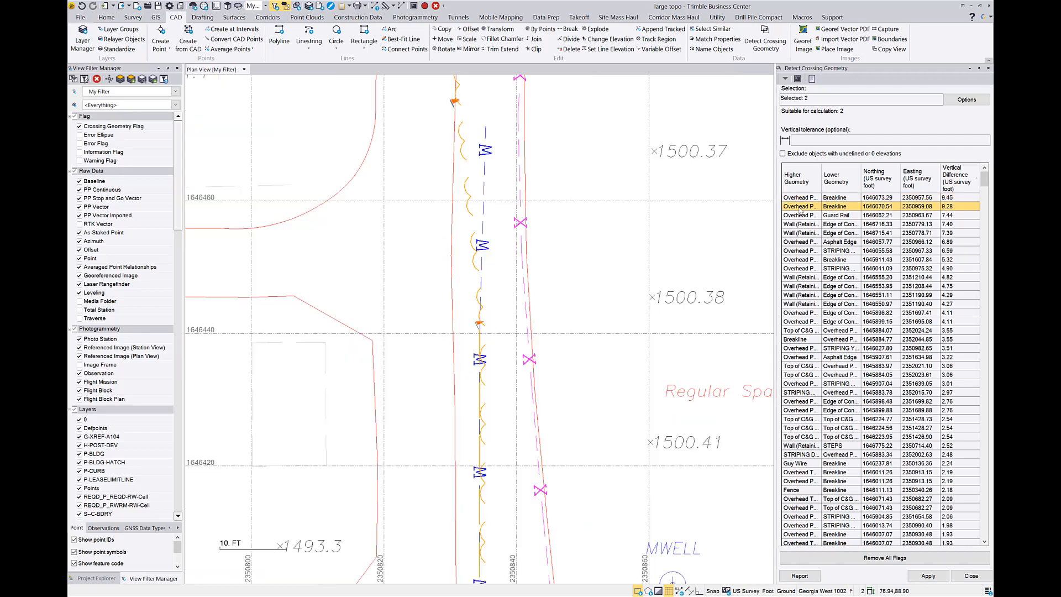
click(801, 216)
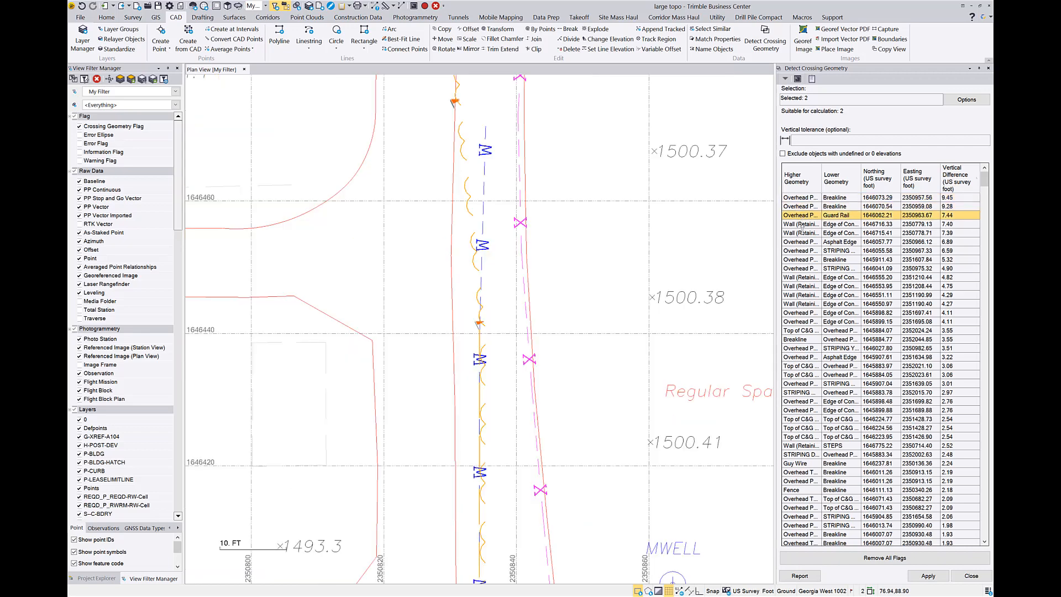
click(802, 233)
click(802, 251)
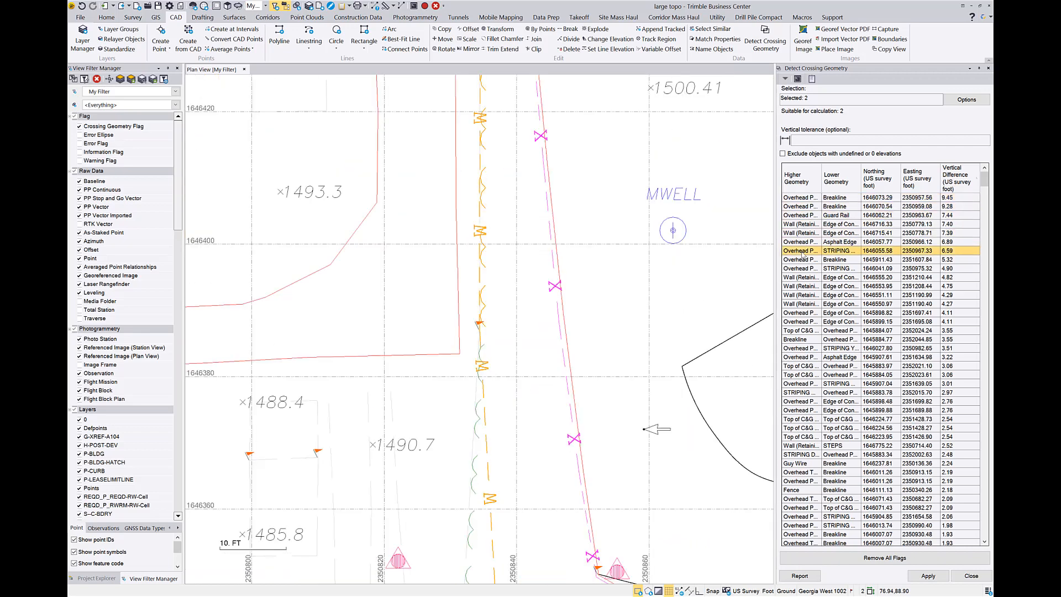
click(803, 269)
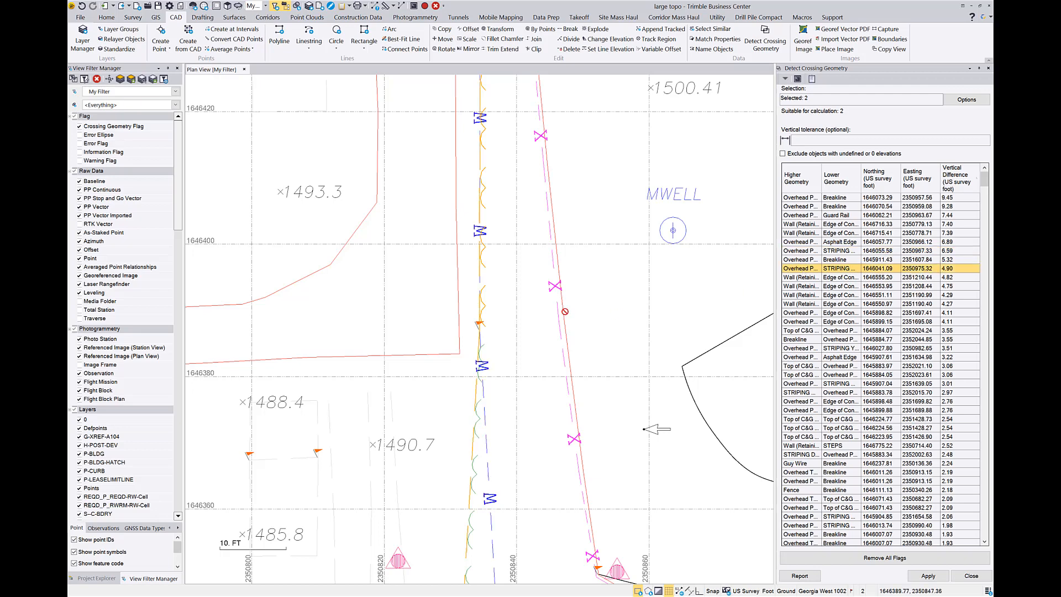
click(792, 287)
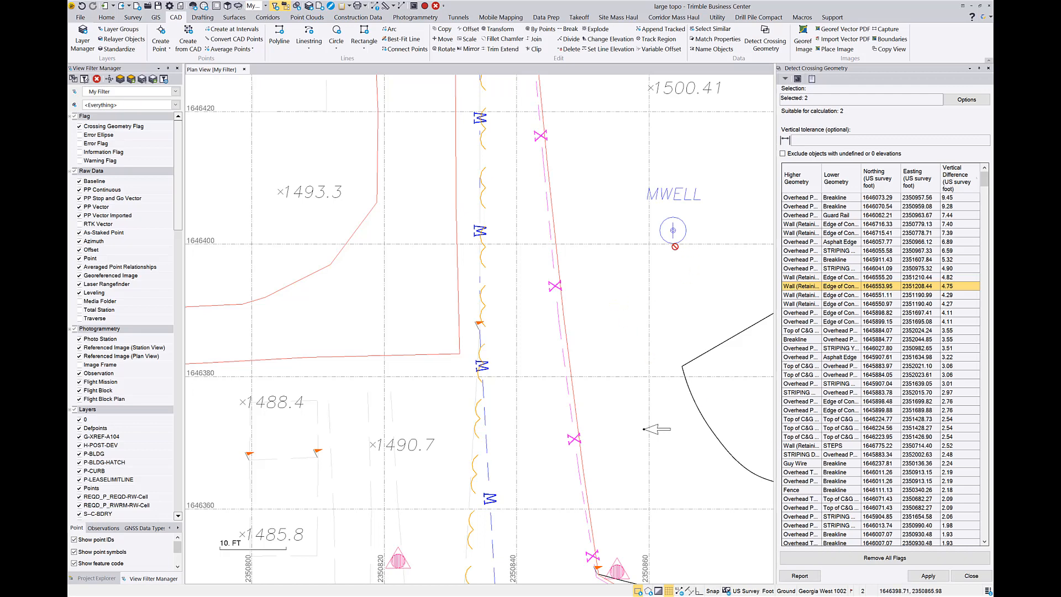
Run Project Cleanup on the entire project with the preset options, including removing duplicate lines and joining lines with small gaps.
click(546, 17)
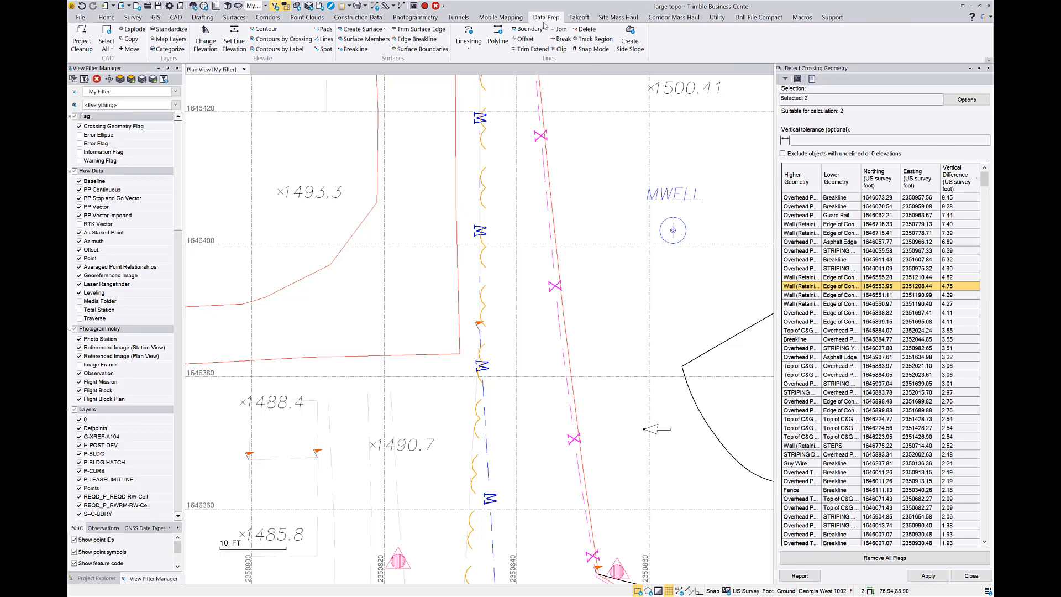
click(82, 45)
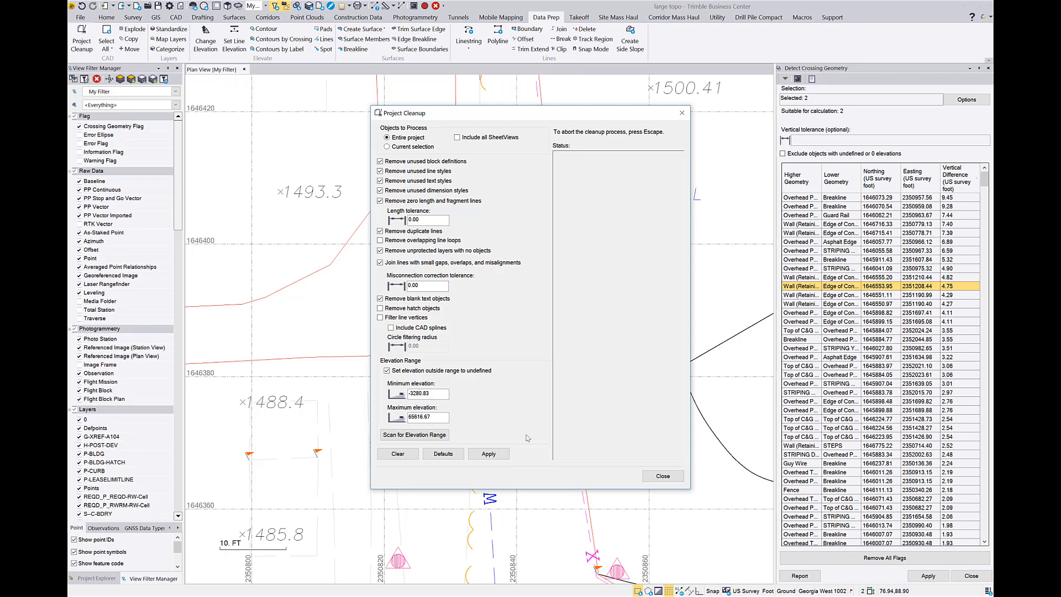
click(489, 454)
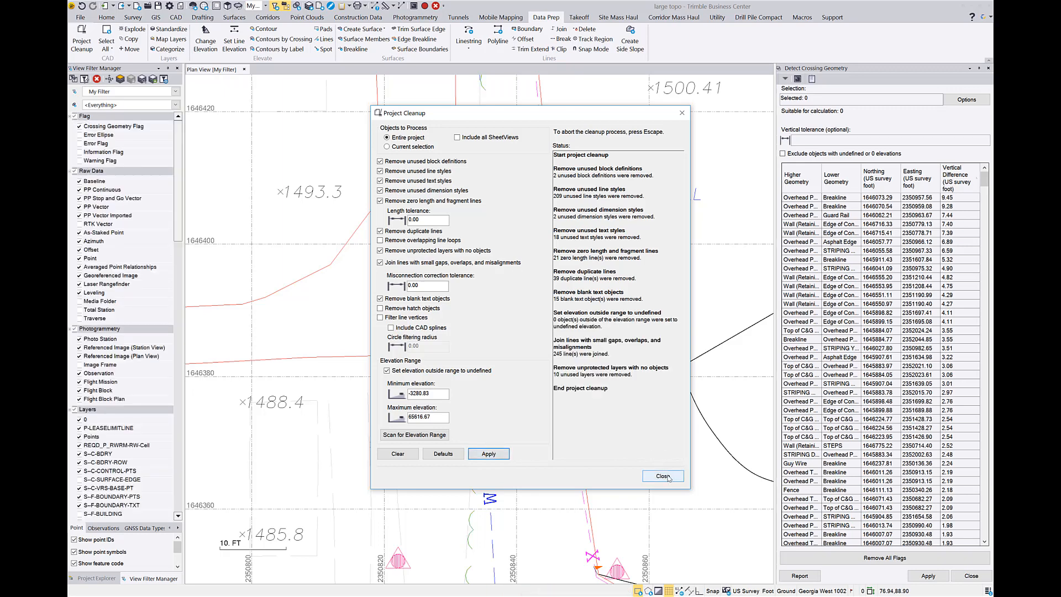
click(663, 476)
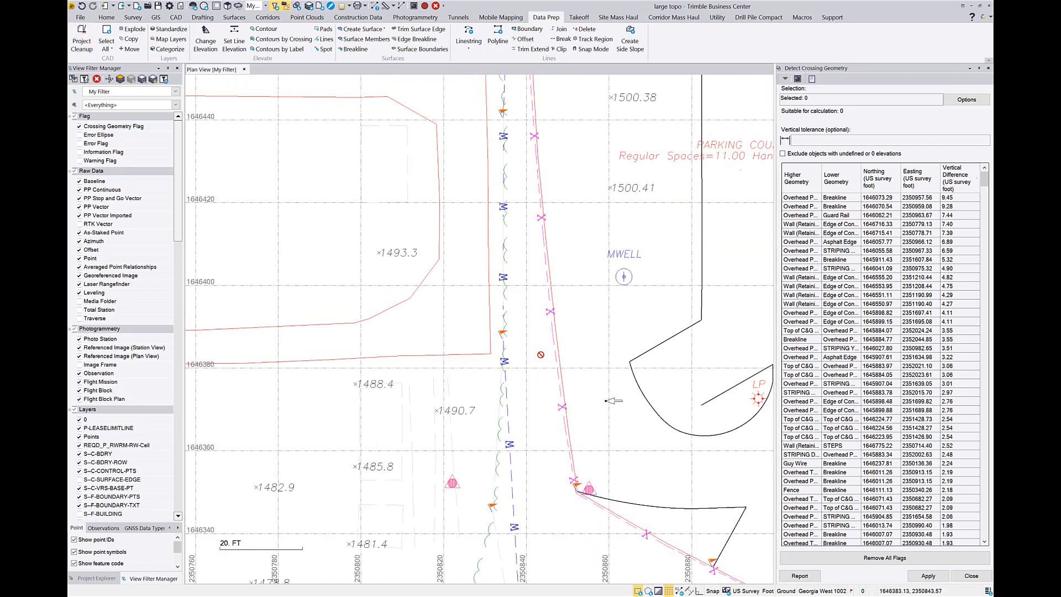
Remove all crossing flags and select all objects again for a new crossing geometry check.
scroll(537, 349, down, 3)
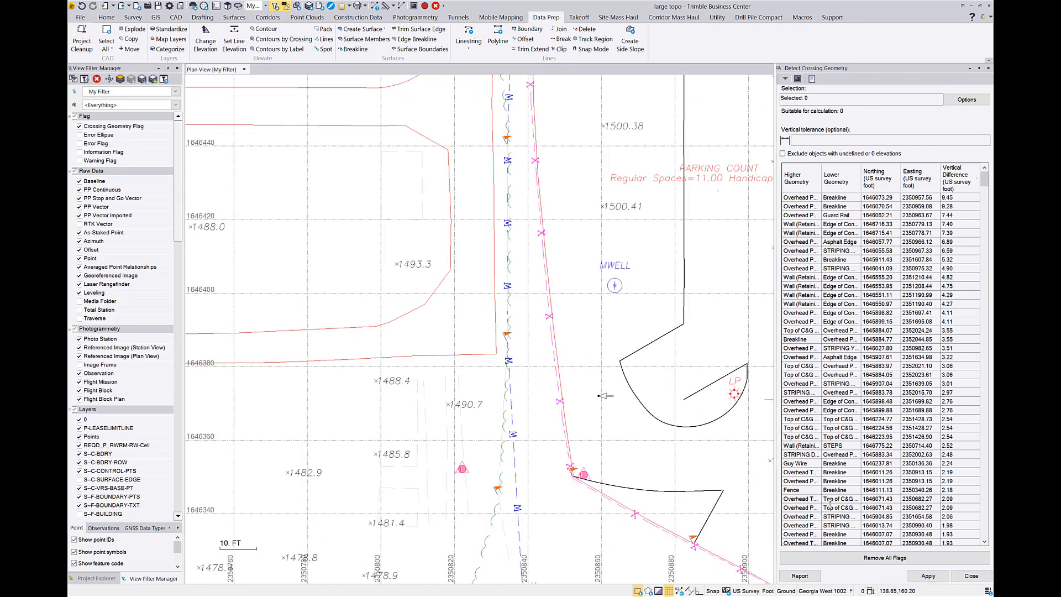
click(822, 559)
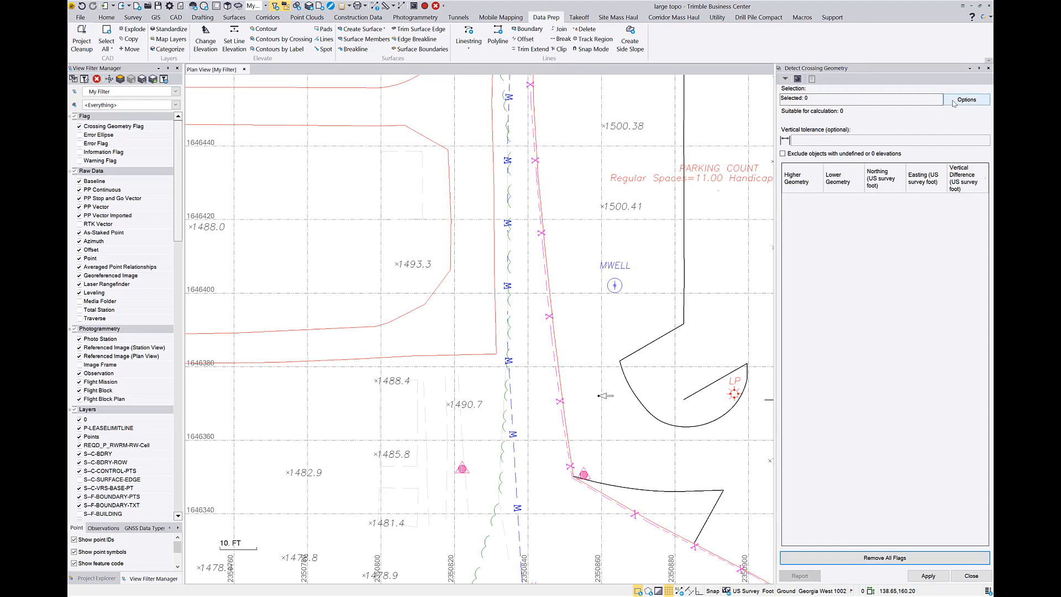
scroll(486, 278, down, 12)
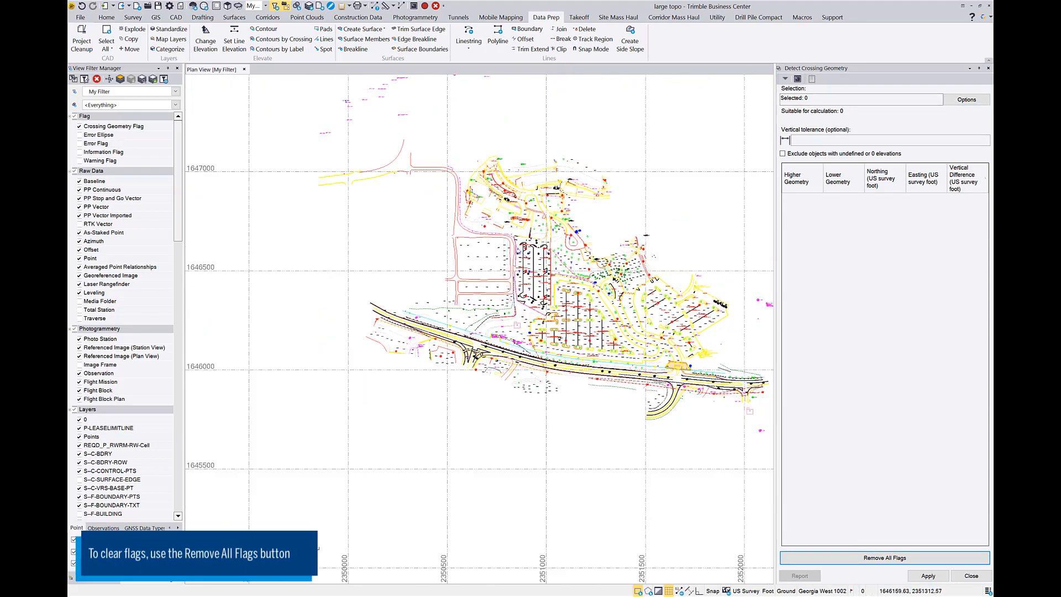
scroll(738, 312, up, 6)
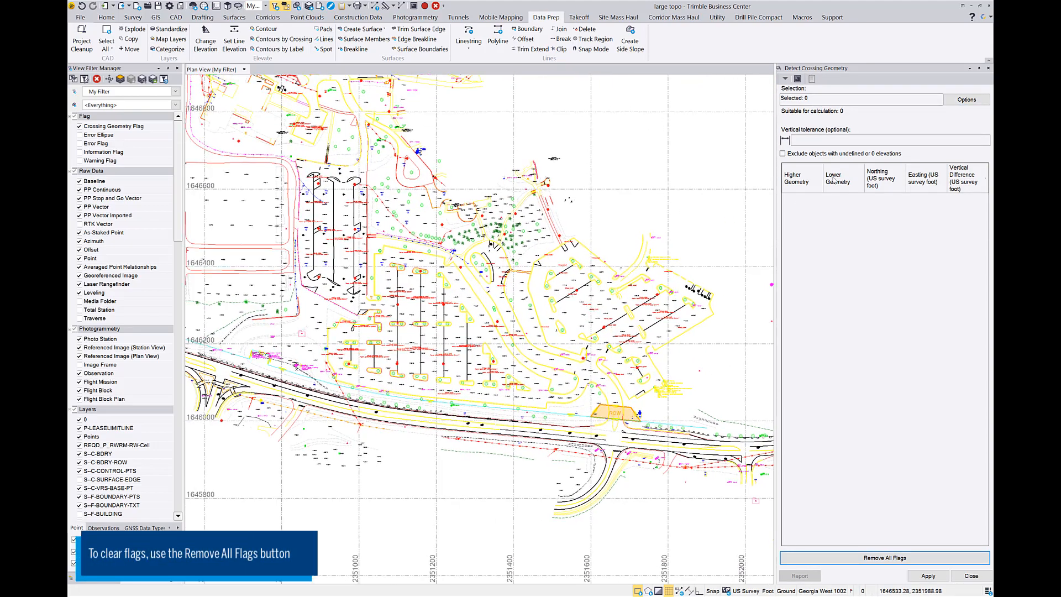
click(967, 99)
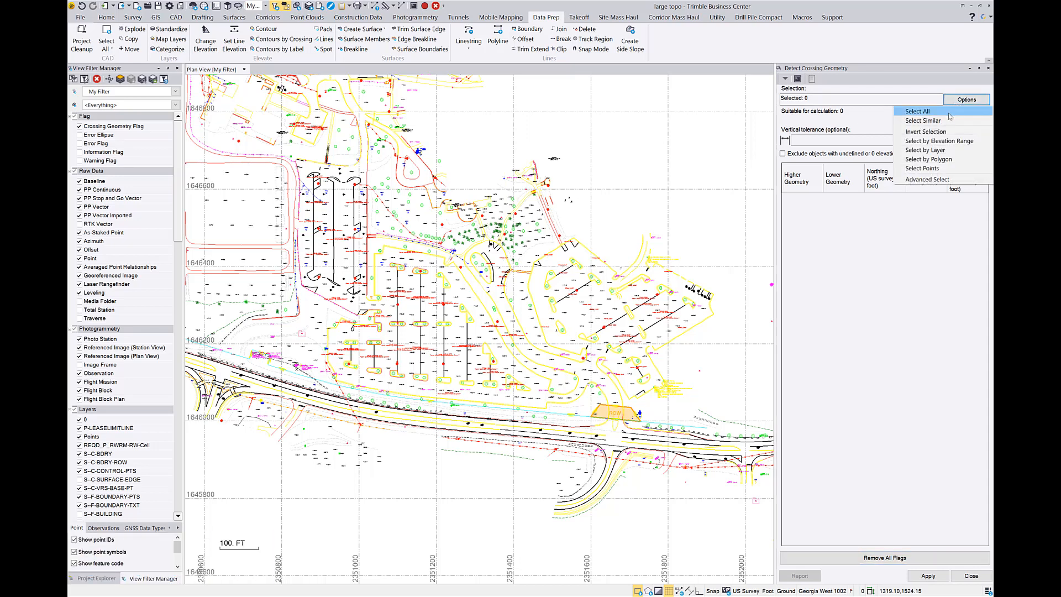
click(949, 113)
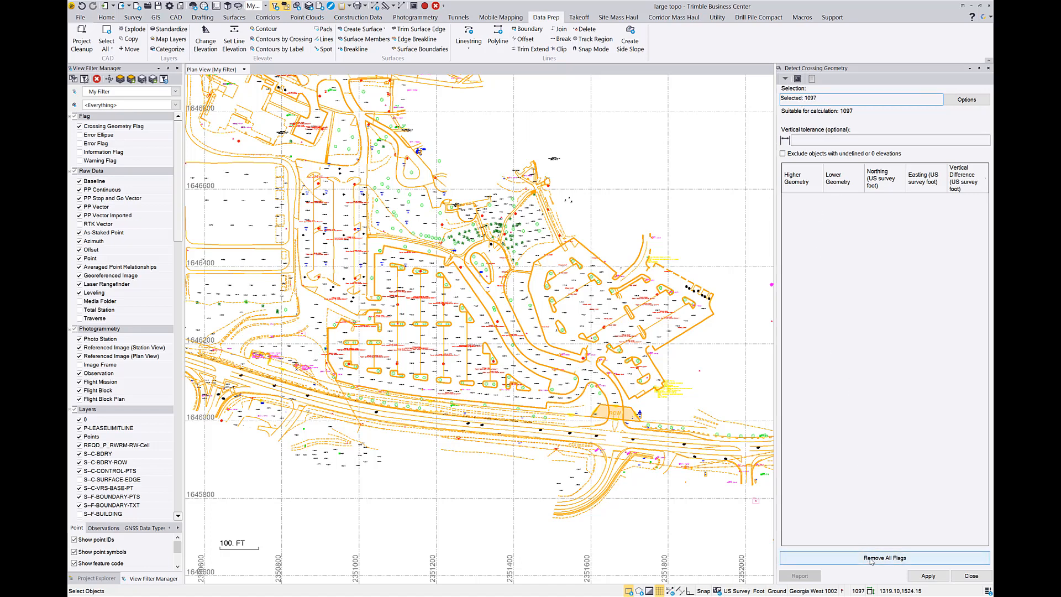
Run the crossing geometry detection on all selected objects and inspect the flags around the curb islands north of the ROW area.
click(938, 578)
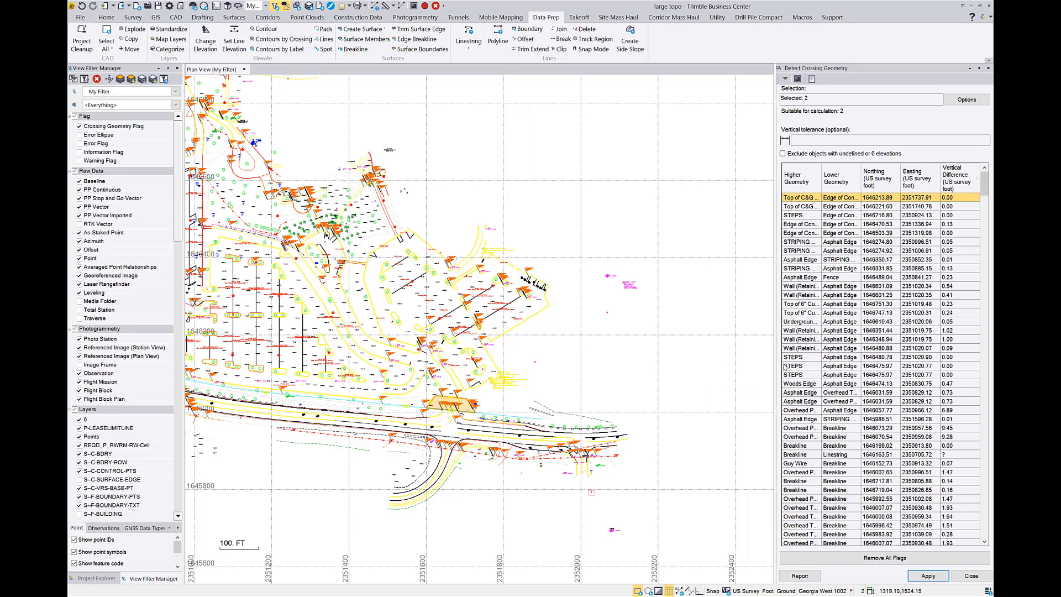
scroll(428, 355, up, 5)
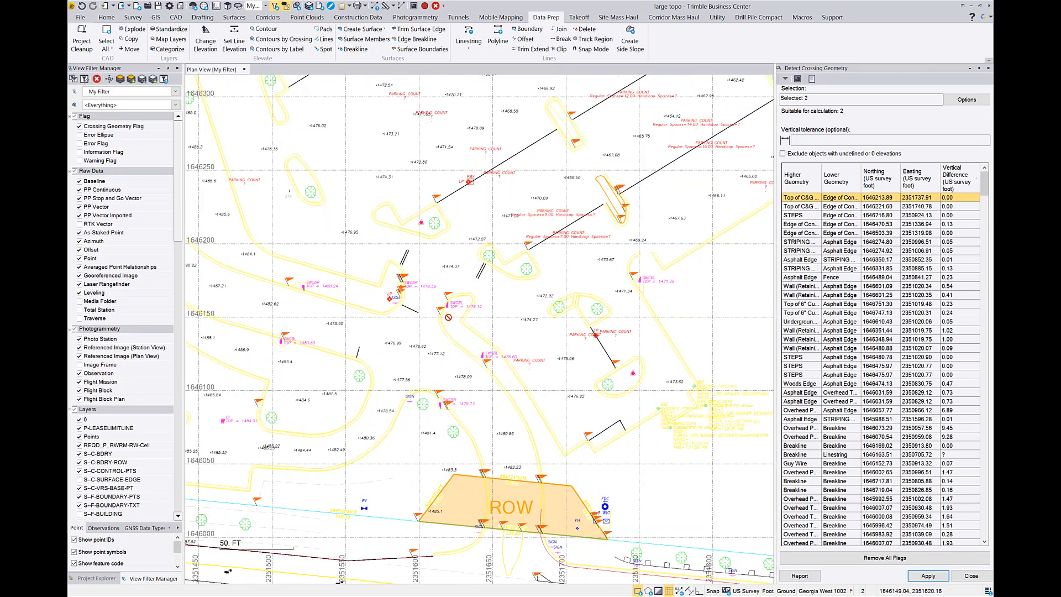
scroll(448, 319, up, 5)
scroll(455, 317, up, 3)
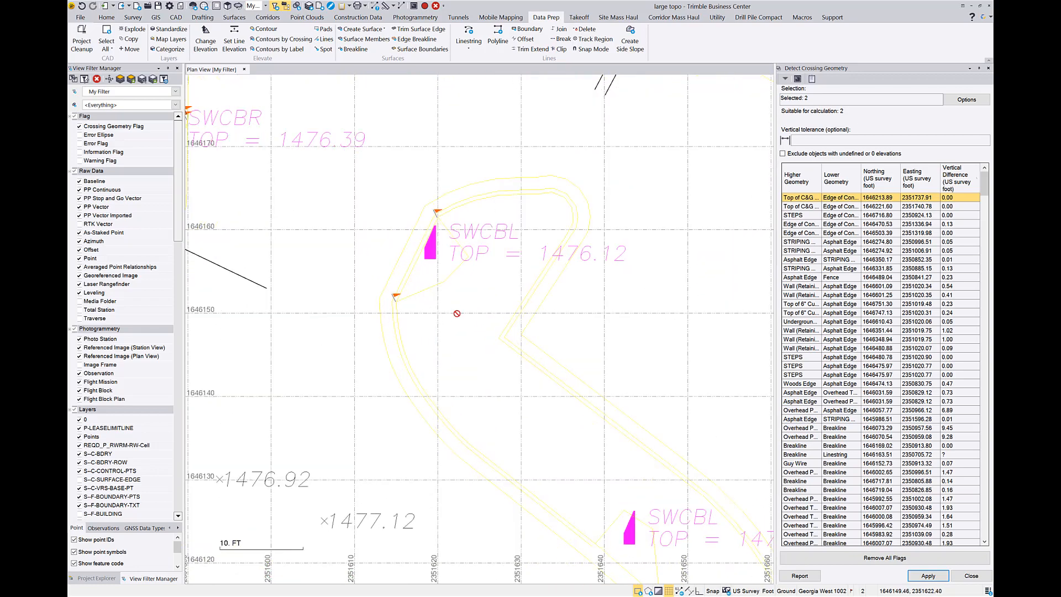
scroll(414, 268, down, 4)
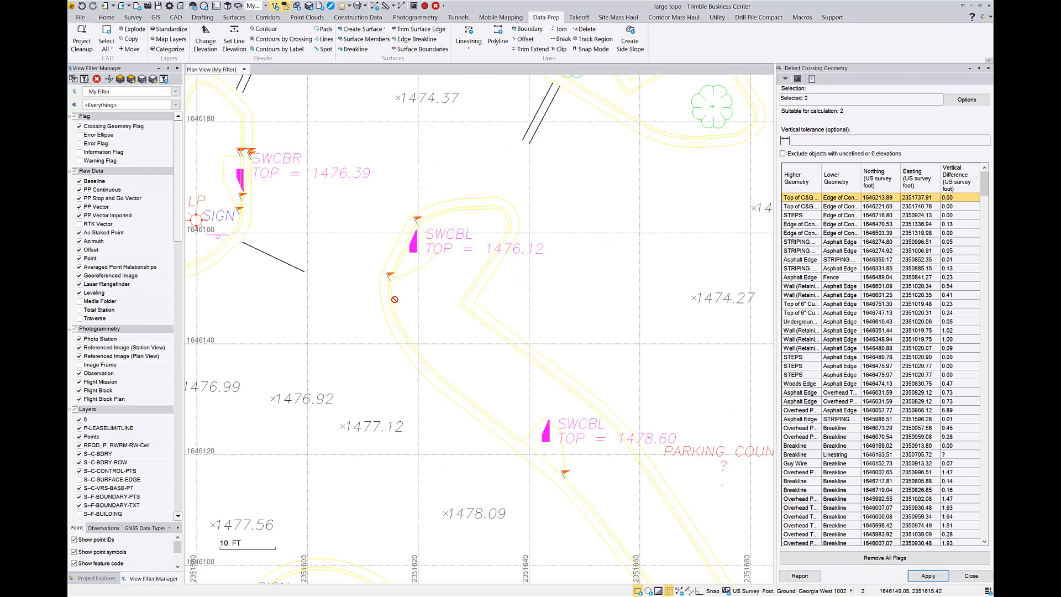
scroll(407, 281, down, 4)
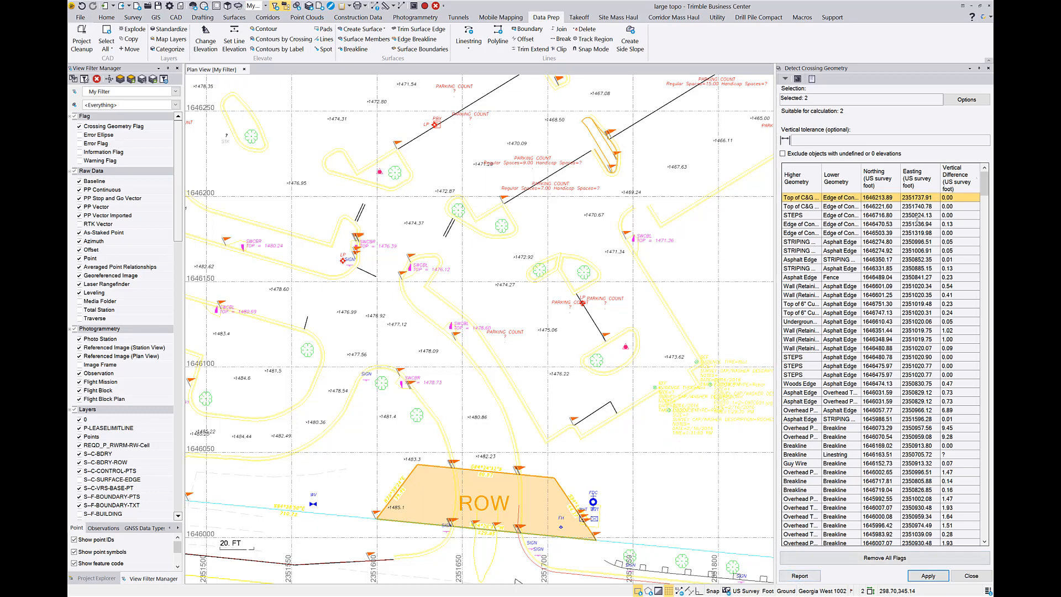
Sort the crossings by largest vertical difference, and limit the check to a 0.25 vertical tolerance, excluding objects with undefined or 0 elevations.
click(832, 139)
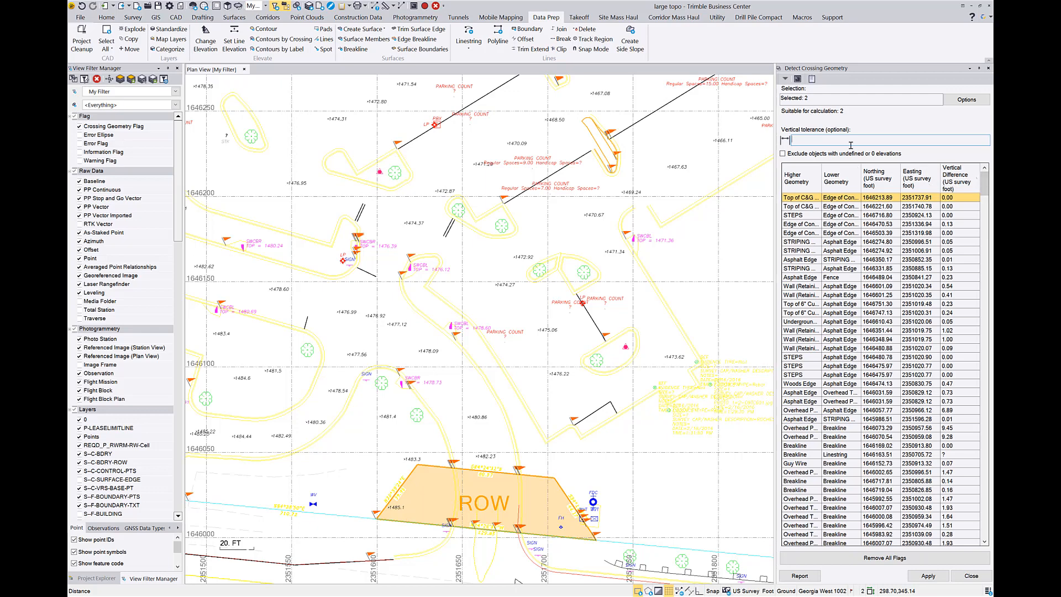
click(960, 185)
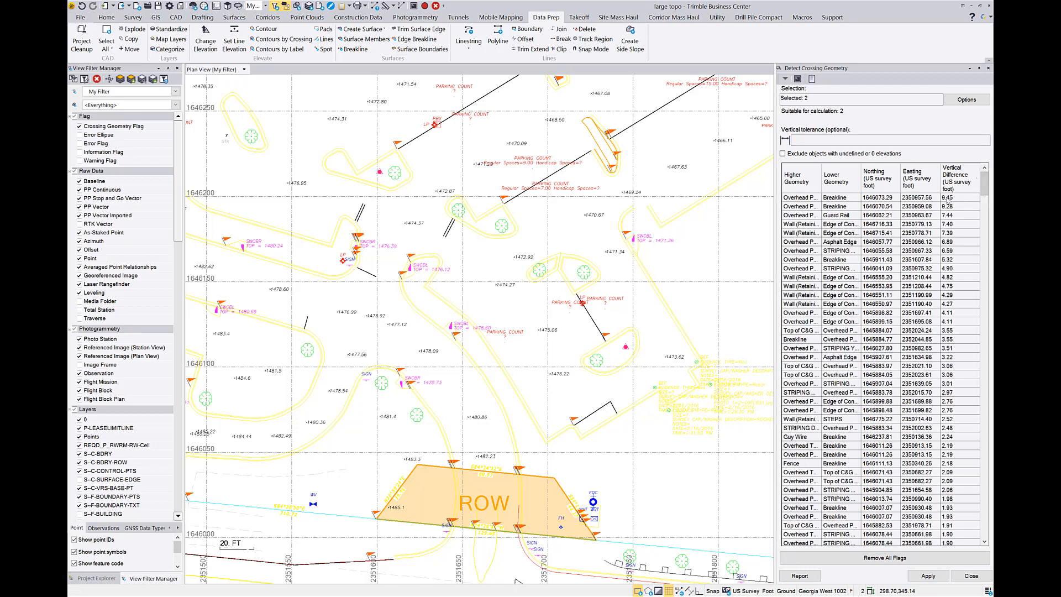
click(809, 140)
click(783, 153)
Select all objects again and rerun the crossing geometry detection with the tolerance and elevation exclusion applied.
scroll(983, 238, down, 10)
scroll(988, 236, down, 15)
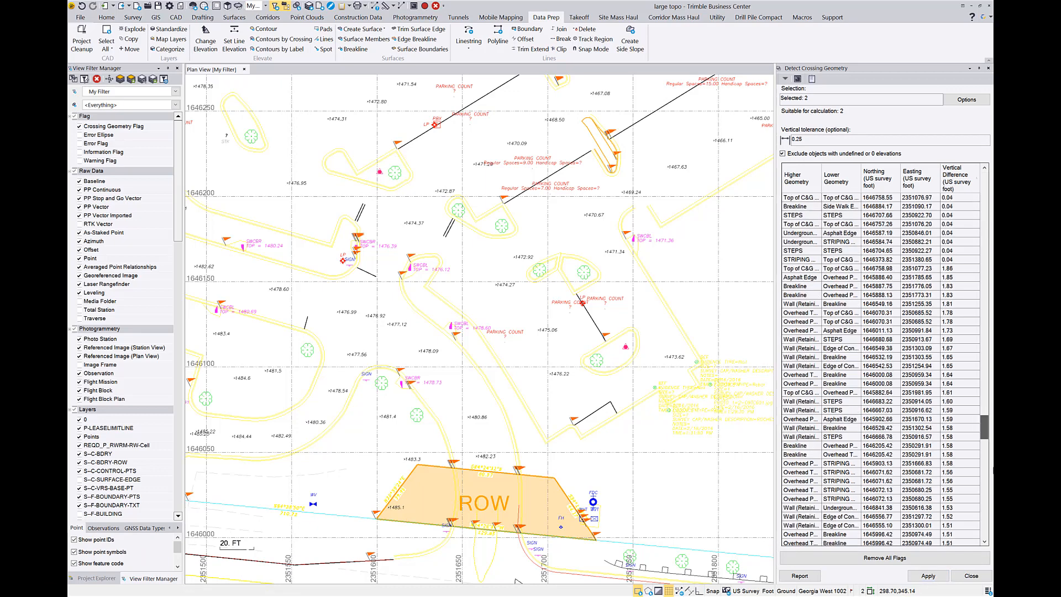
drag(984, 522, 984, 497)
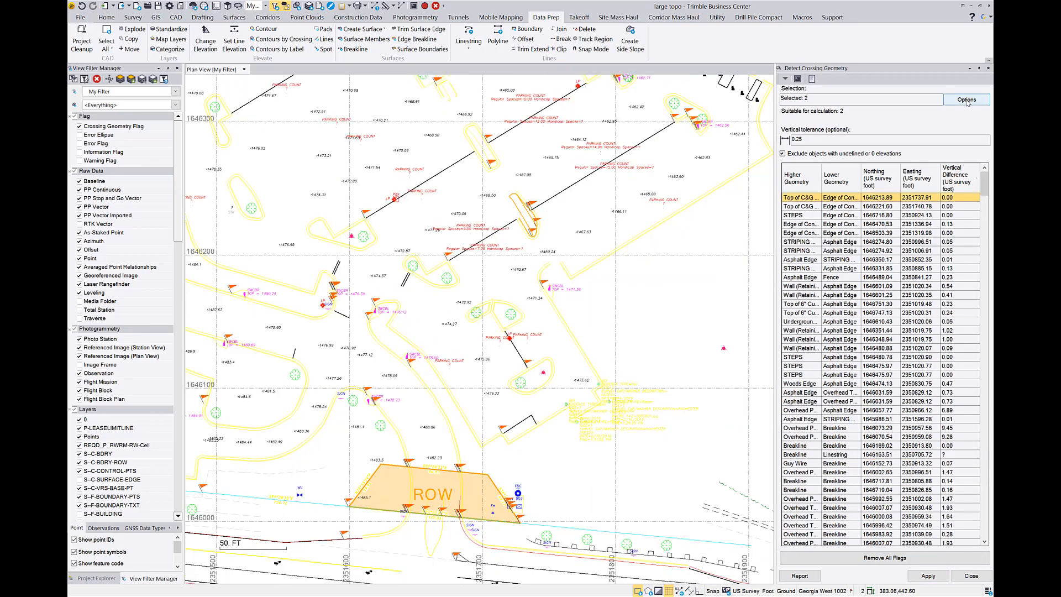
click(967, 101)
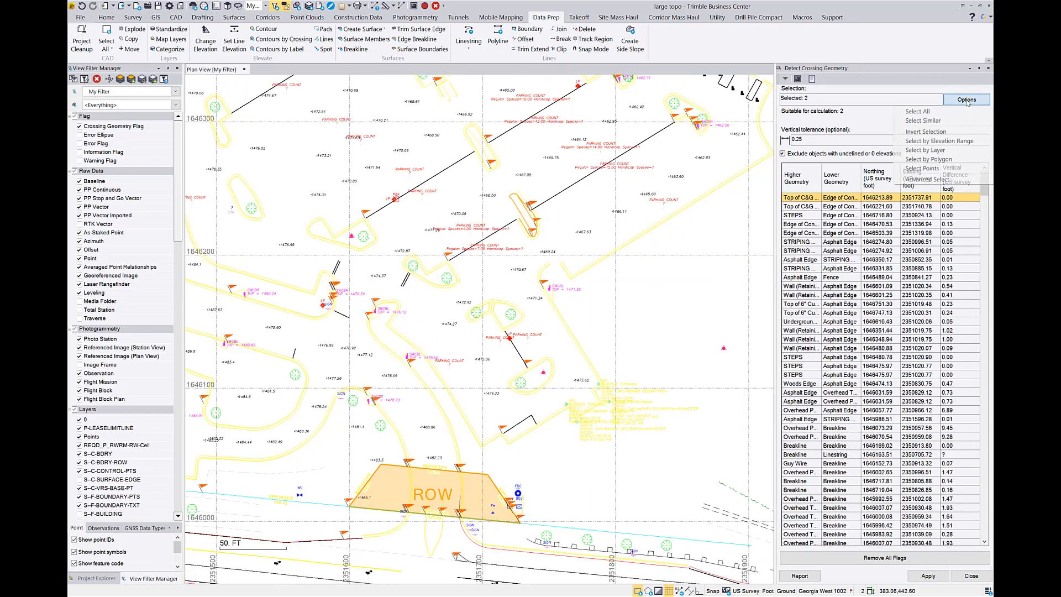
click(945, 113)
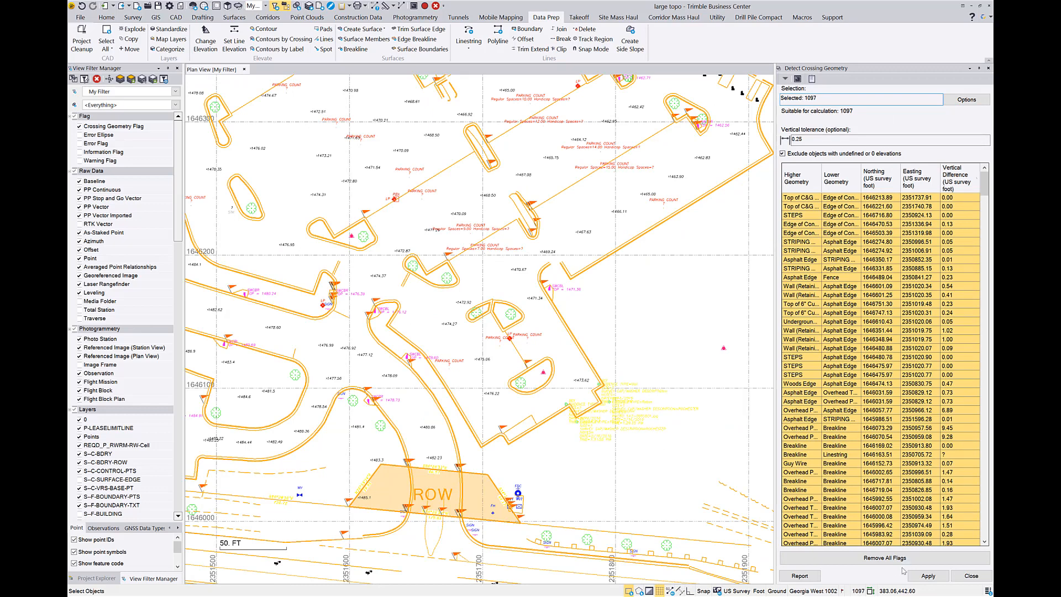
click(927, 576)
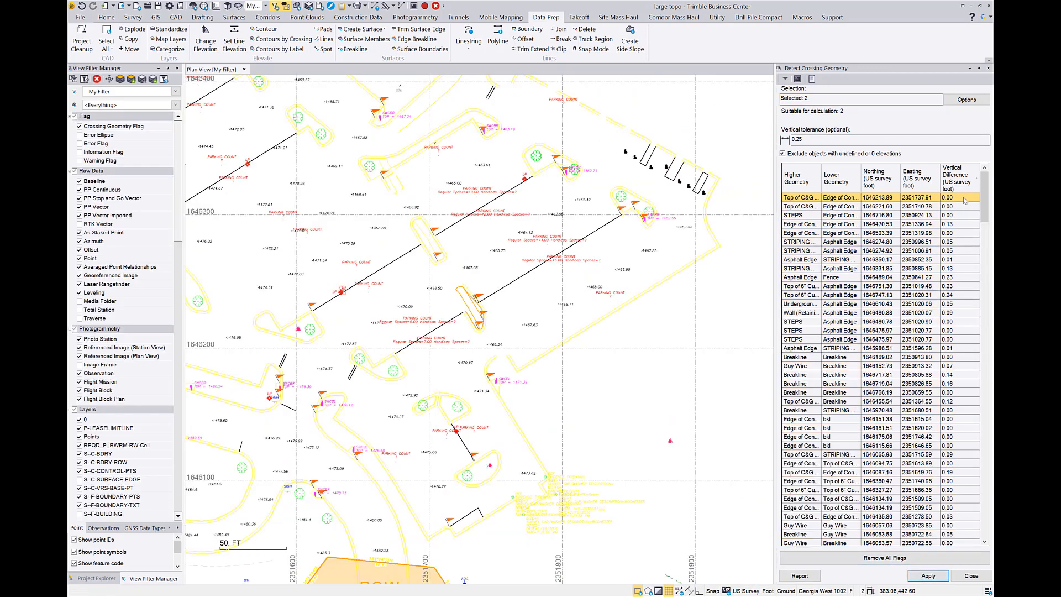
Sort the new results by vertical difference from smallest to largest, and review the full list and the flags across the site.
click(963, 179)
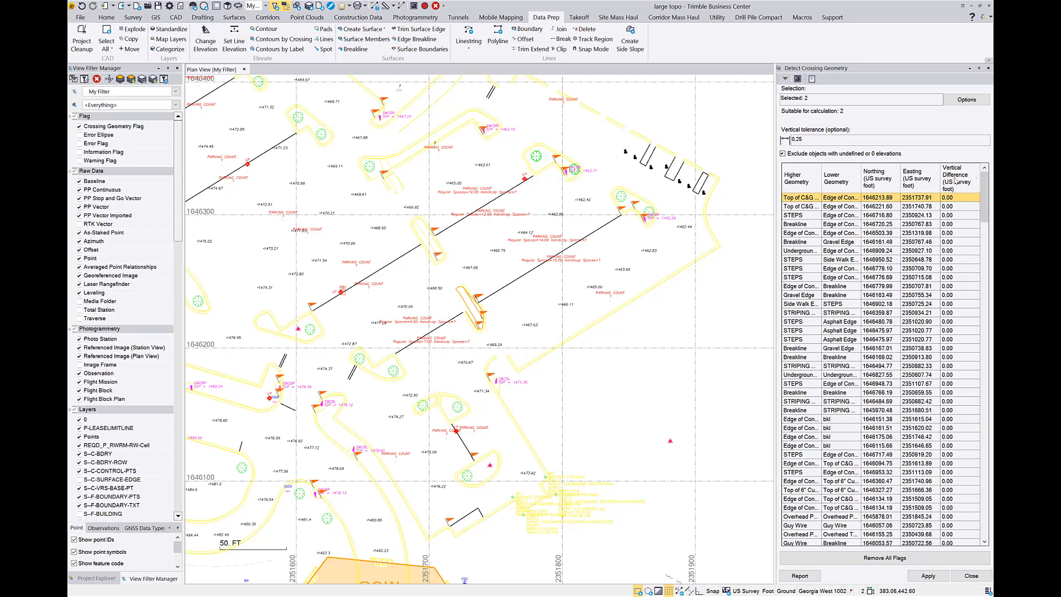
drag(984, 193, 989, 536)
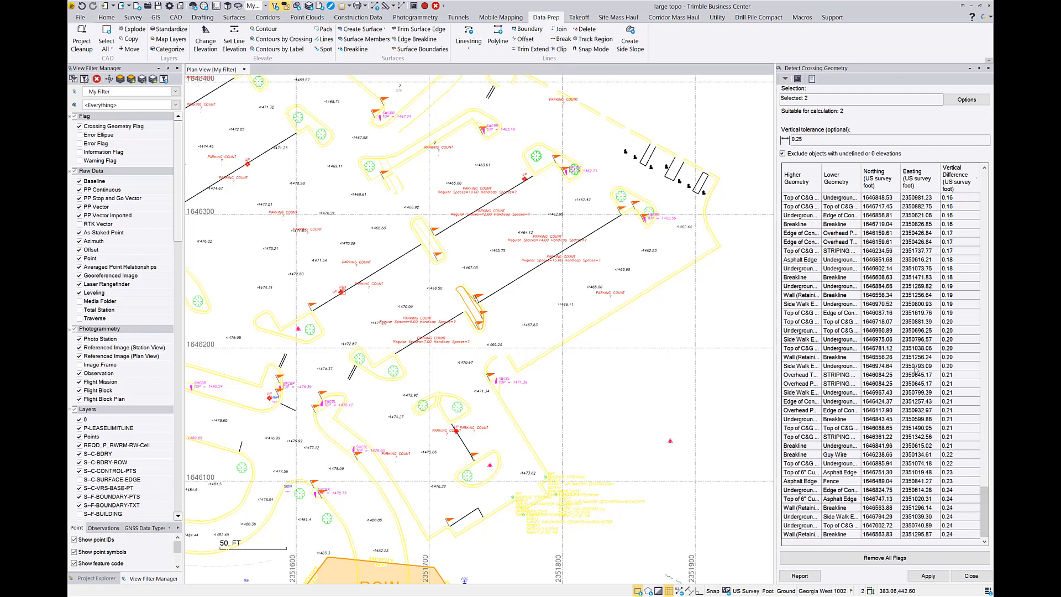
drag(982, 507, 989, 167)
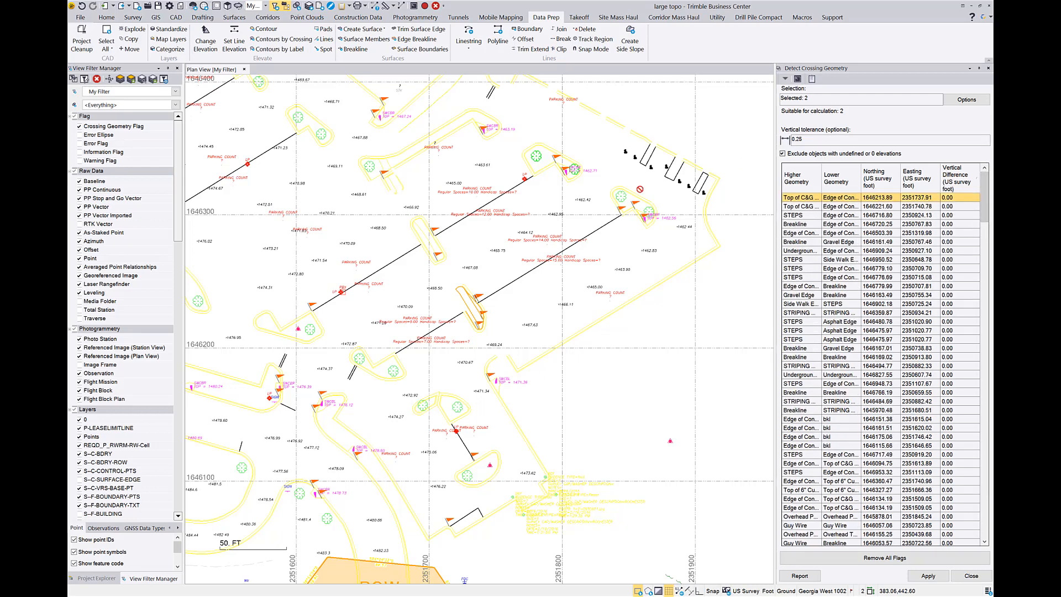
scroll(546, 223, down, 3)
scroll(586, 365, down, 4)
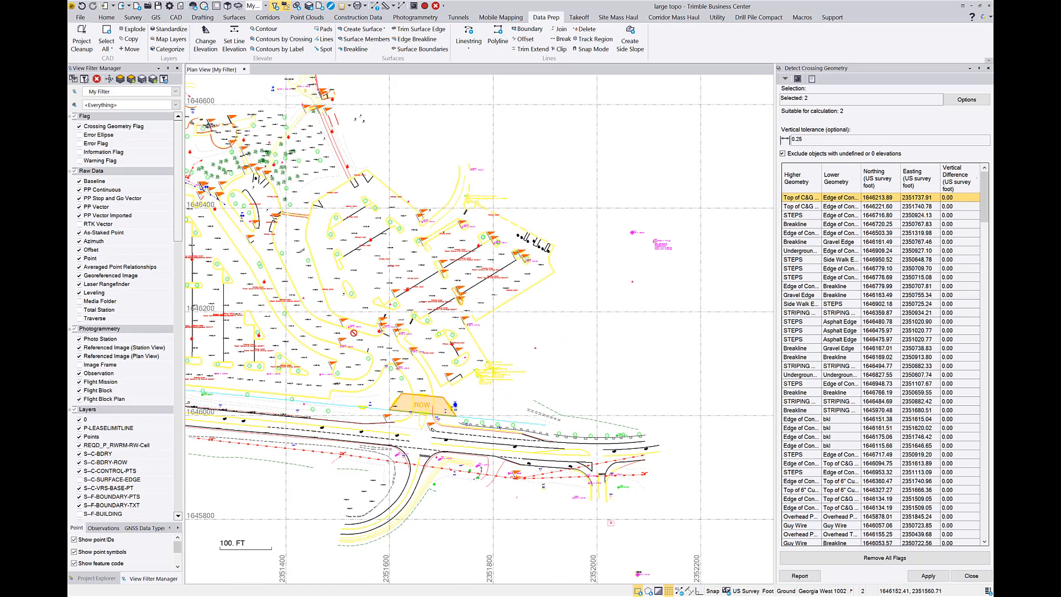
middle_drag(444, 346, 494, 402)
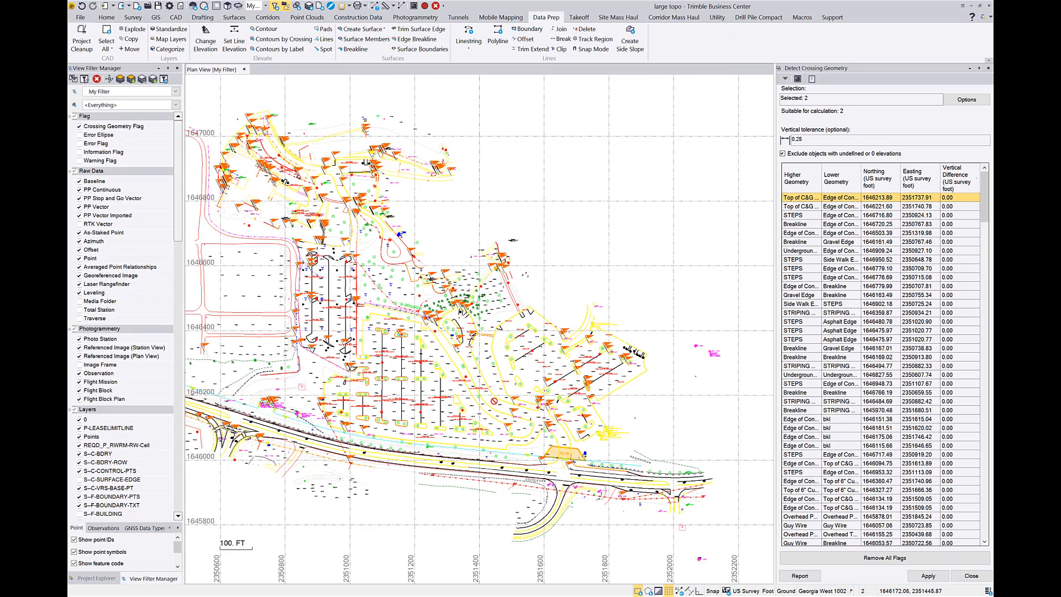
scroll(542, 434, up, 3)
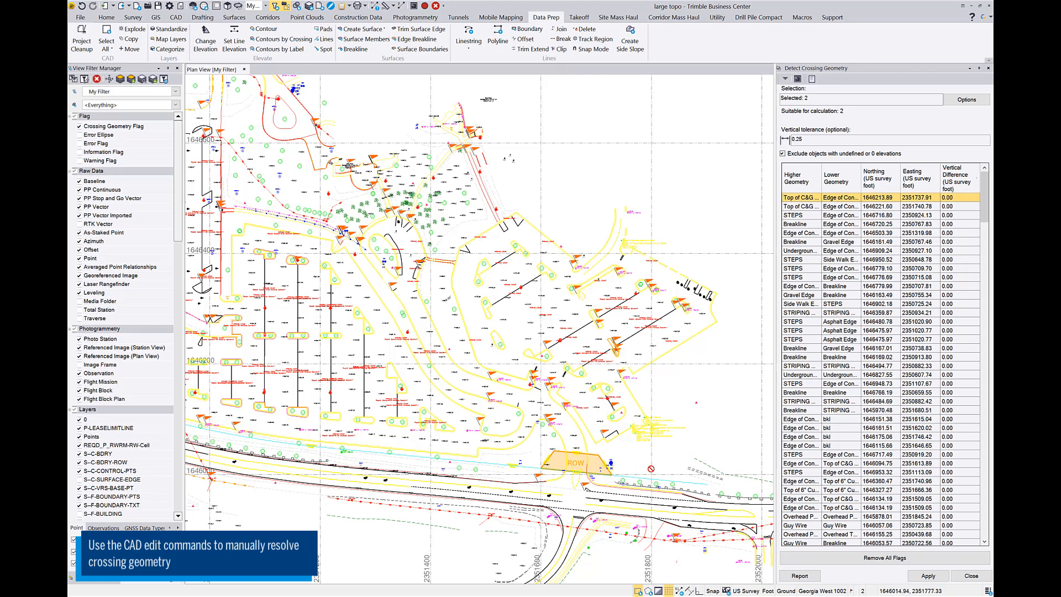
Generate the Crossing Geometry Report and review its crossing entries page by page.
click(795, 576)
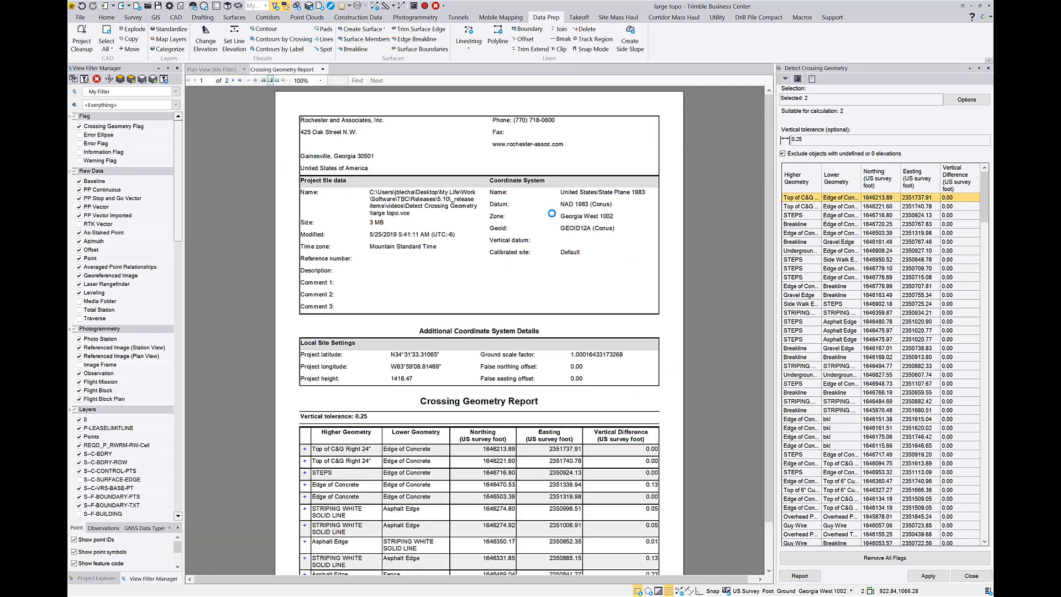
scroll(527, 296, down, 2)
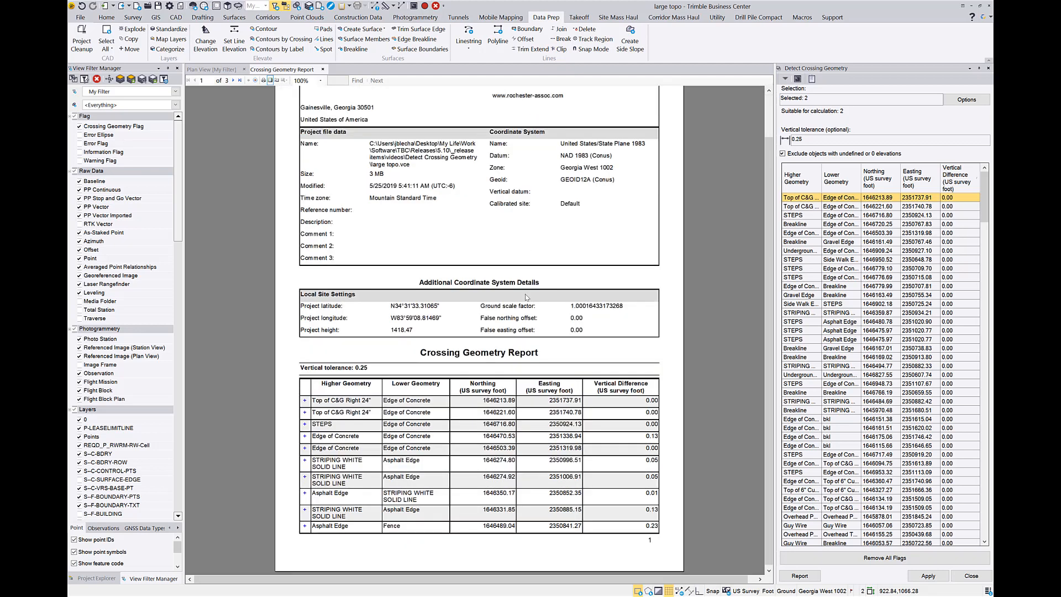
scroll(508, 184, up, 2)
scroll(492, 264, down, 3)
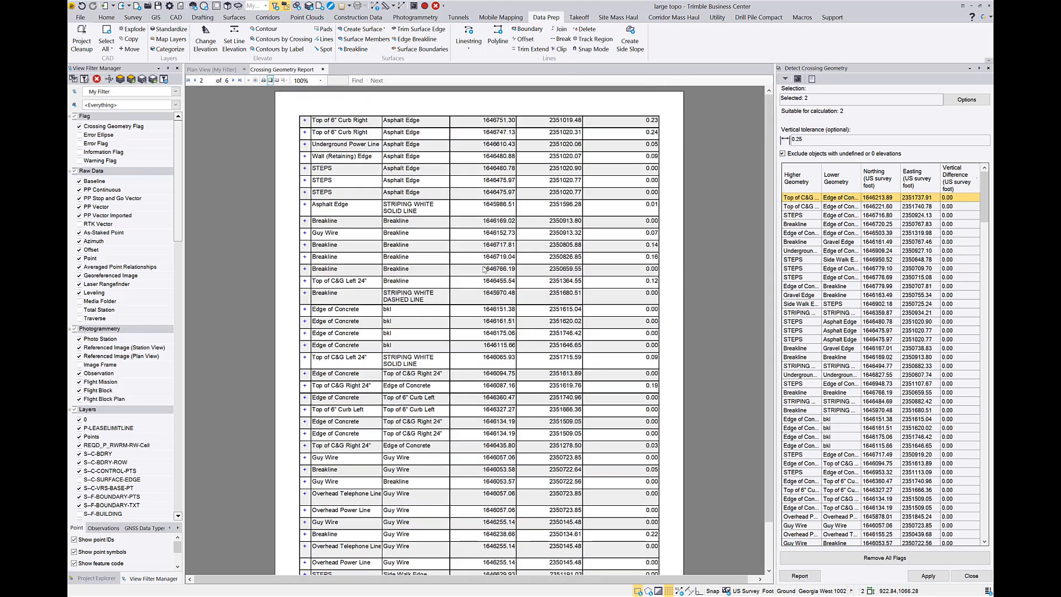
scroll(483, 269, down, 20)
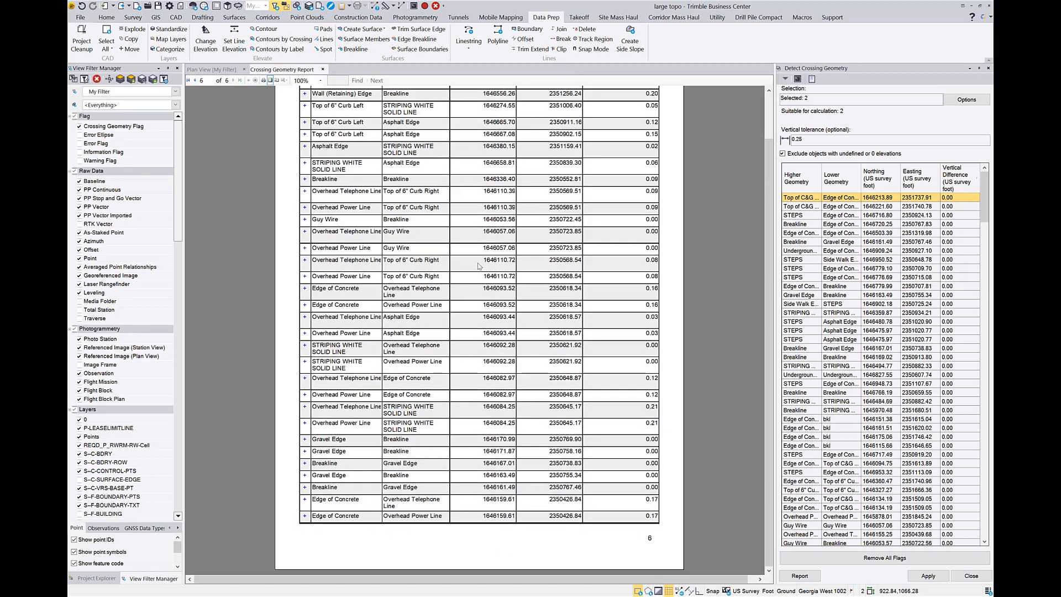
scroll(479, 266, down, 10)
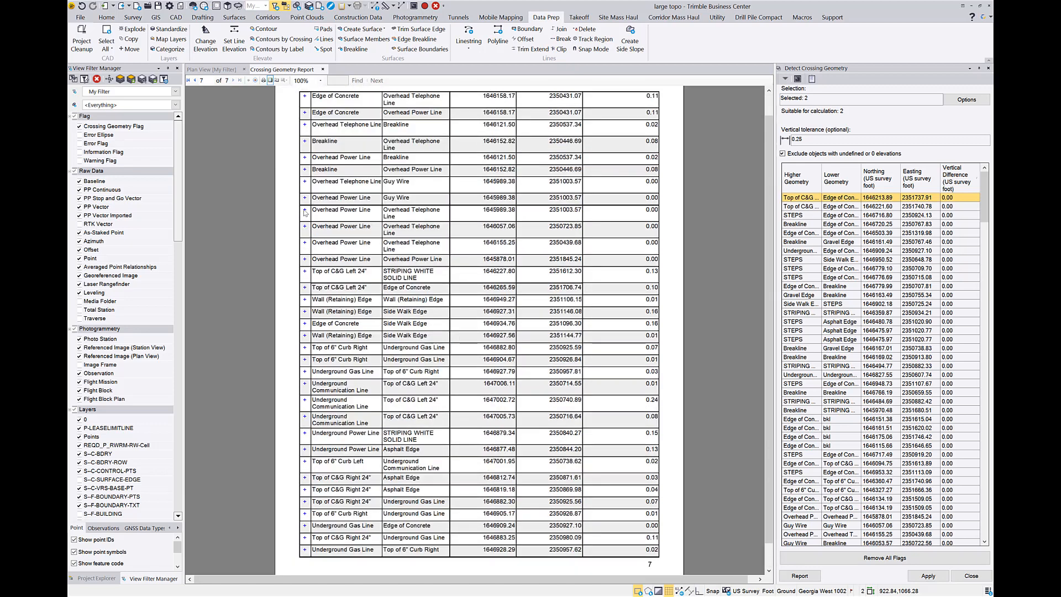